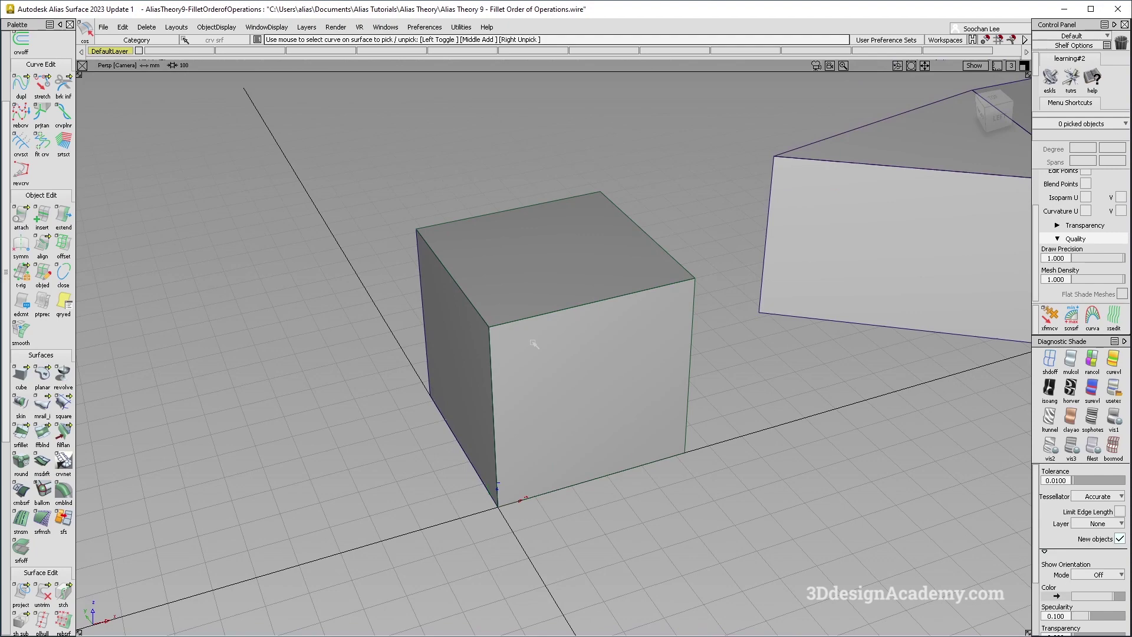
# Step: Fillet the cube's front vertical edge between the two side faces with a G2 surface fillet of 200 chordal length
pyautogui.keyDown('alt'); pyautogui.keyDown('shift'); pyautogui.moveTo(518, 354); pyautogui.dragTo(581, 362); pyautogui.keyUp('shift'); pyautogui.keyUp('alt')
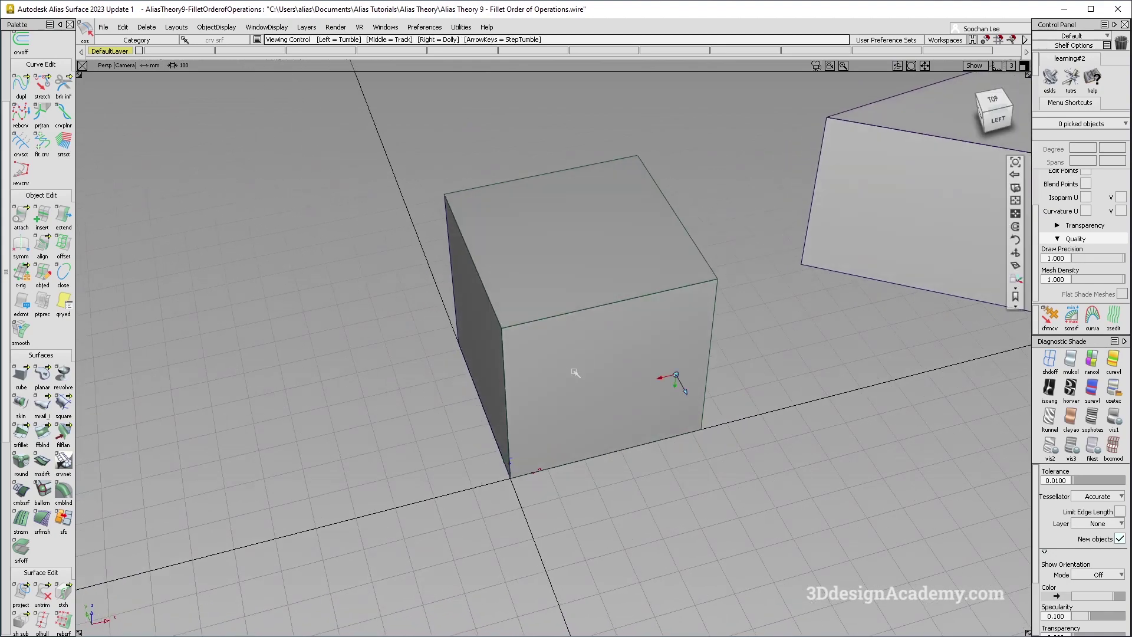
pyautogui.keyDown('alt'); pyautogui.keyDown('shift'); pyautogui.moveTo(576, 374); pyautogui.dragTo(568, 468); pyautogui.keyUp('shift'); pyautogui.keyUp('alt')
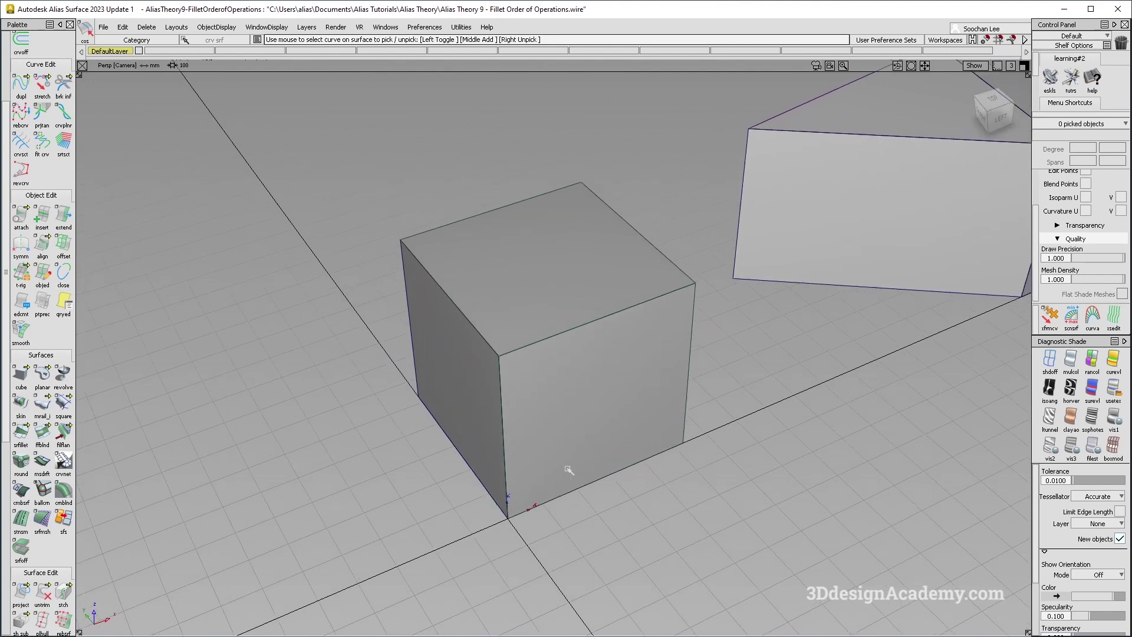
pyautogui.keyDown('alt'); pyautogui.keyDown('shift'); pyautogui.moveTo(496, 455); pyautogui.dragTo(486, 421); pyautogui.keyUp('shift'); pyautogui.keyUp('alt')
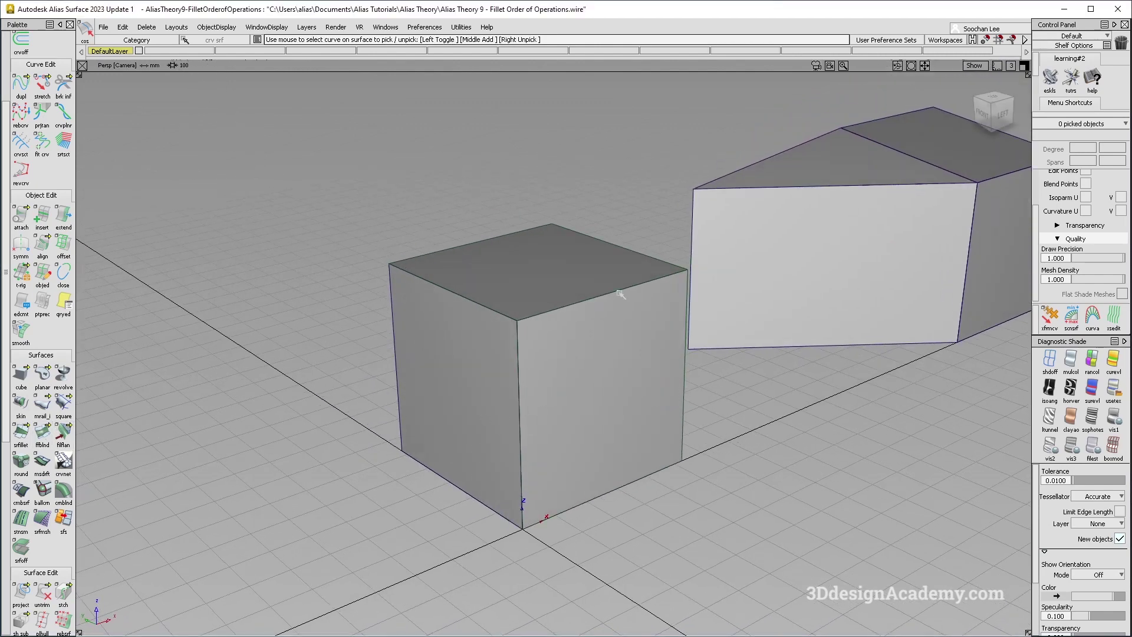
pyautogui.keyDown('alt'); pyautogui.keyDown('shift'); pyautogui.moveTo(596, 351); pyautogui.dragTo(551, 379); pyautogui.keyUp('shift'); pyautogui.keyUp('alt')
pyautogui.doubleClick(25, 435)
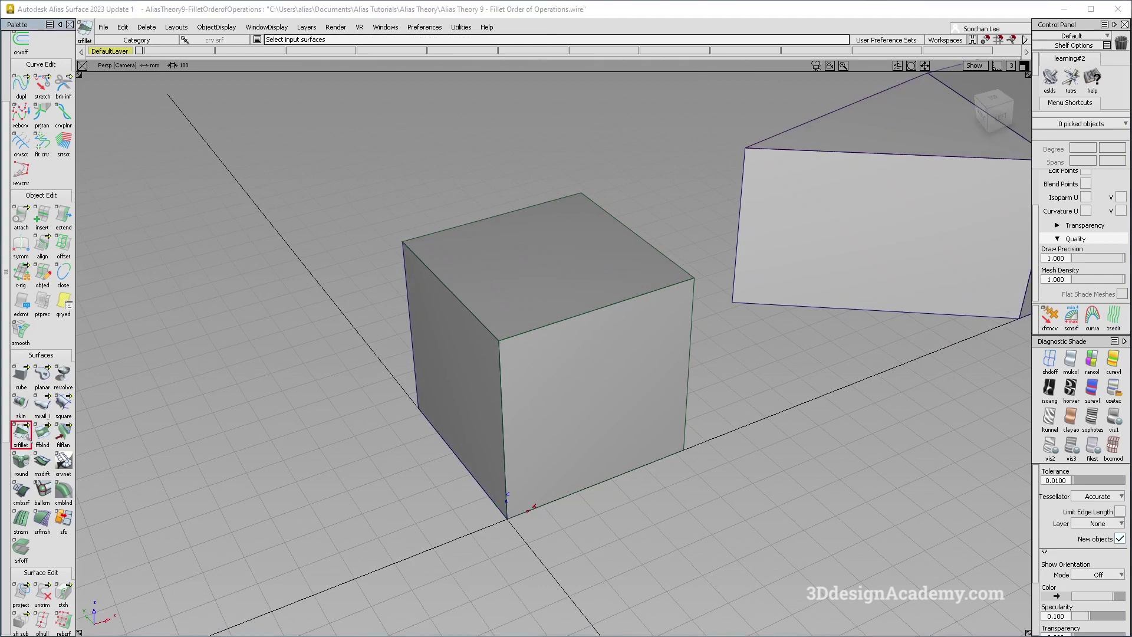
pyautogui.keyDown('alt'); pyautogui.keyDown('shift'); pyautogui.moveTo(672, 291); pyautogui.dragTo(649, 278); pyautogui.keyUp('shift'); pyautogui.keyUp('alt')
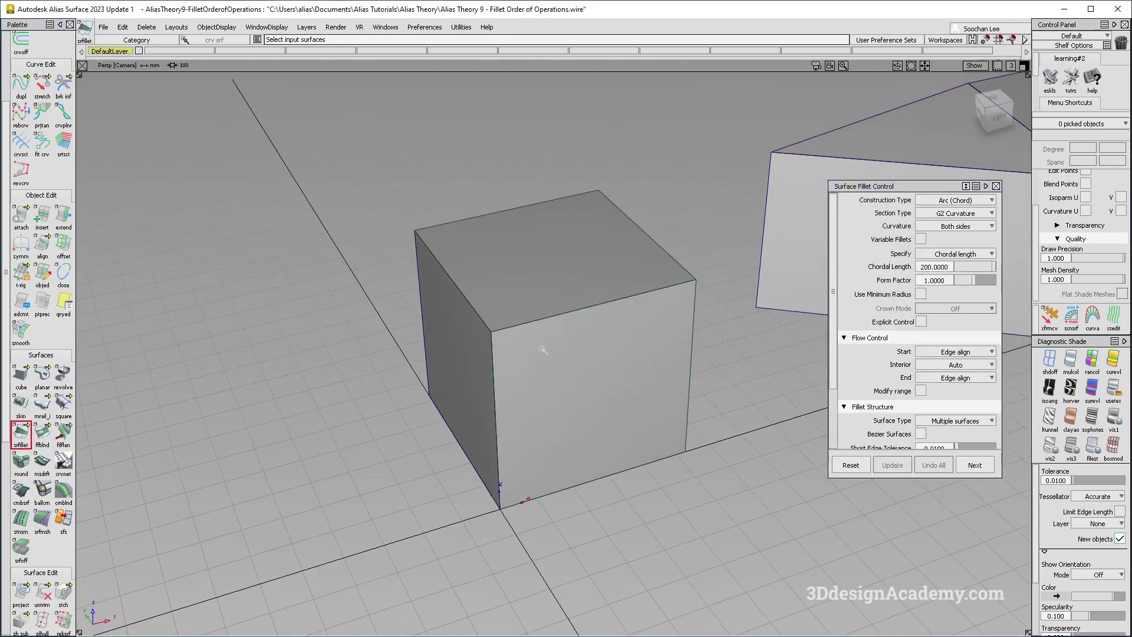
pyautogui.click(474, 348)
pyautogui.click(590, 390)
pyautogui.press('space')
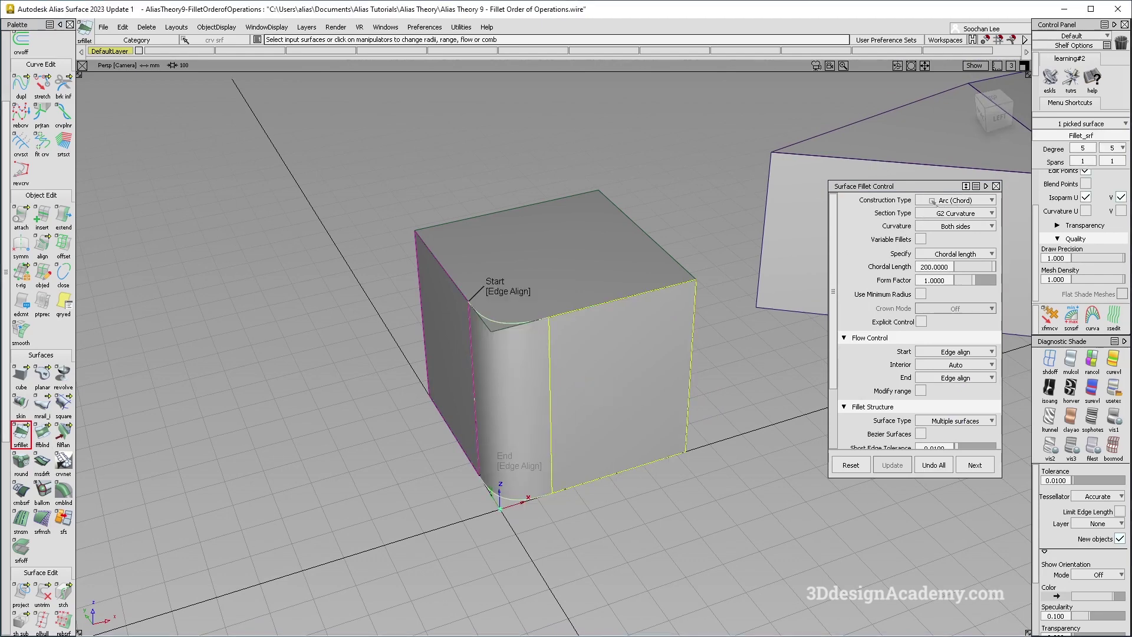
pyautogui.click(950, 273)
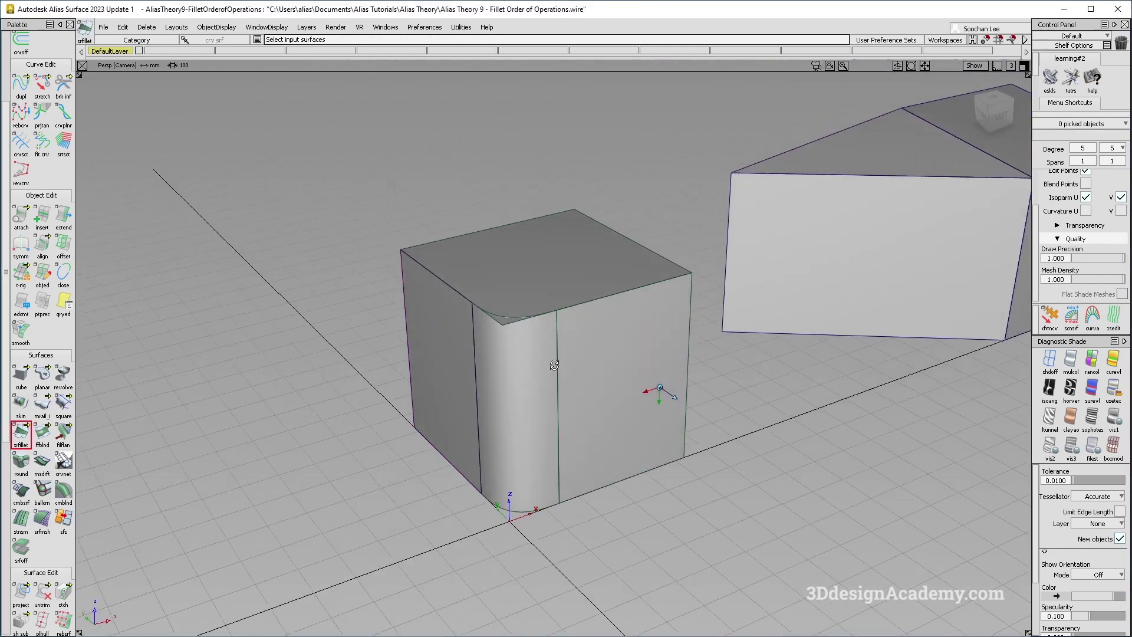
# Step: Fillet the top face against both side faces and the vertical fillet with a 100 chordal length
pyautogui.keyDown('alt'); pyautogui.keyDown('shift'); pyautogui.moveTo(677, 377); pyautogui.dragTo(660, 390); pyautogui.keyUp('shift'); pyautogui.keyUp('alt')
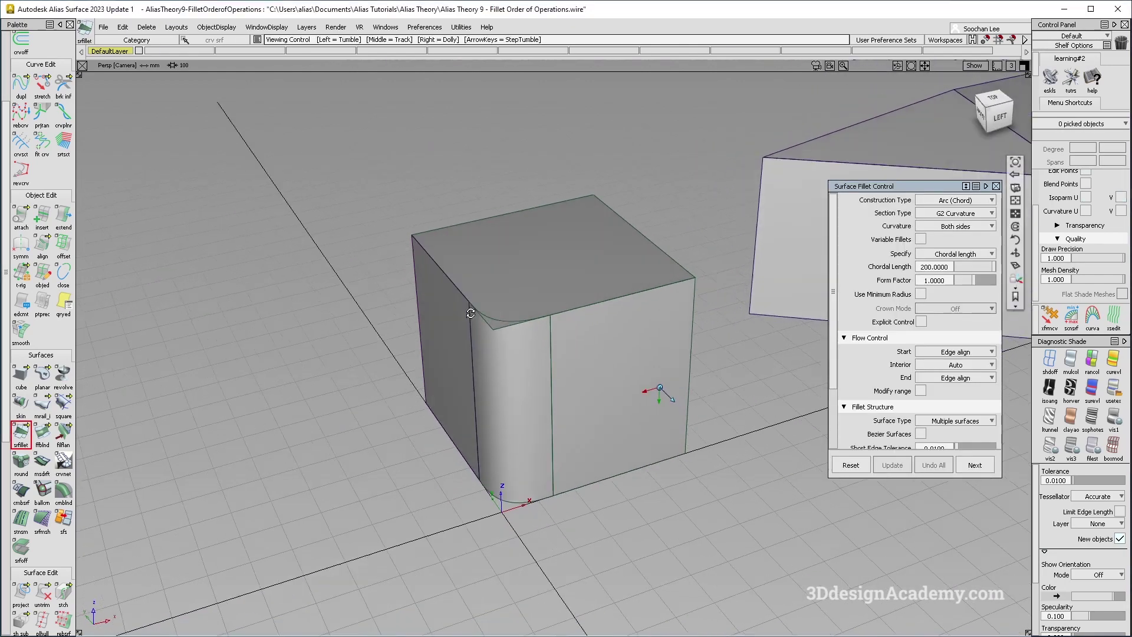
pyautogui.click(948, 266)
pyautogui.write('100')
pyautogui.press('Return')
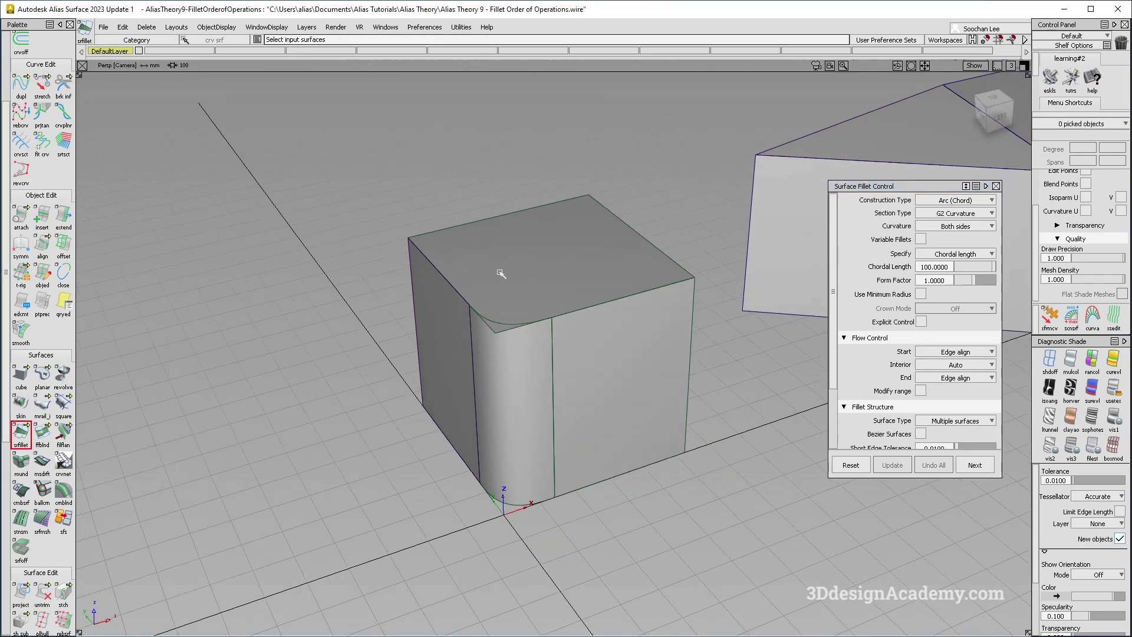
pyautogui.click(484, 258)
pyautogui.click(448, 324)
pyautogui.click(514, 349)
pyautogui.click(614, 356)
pyautogui.press('space')
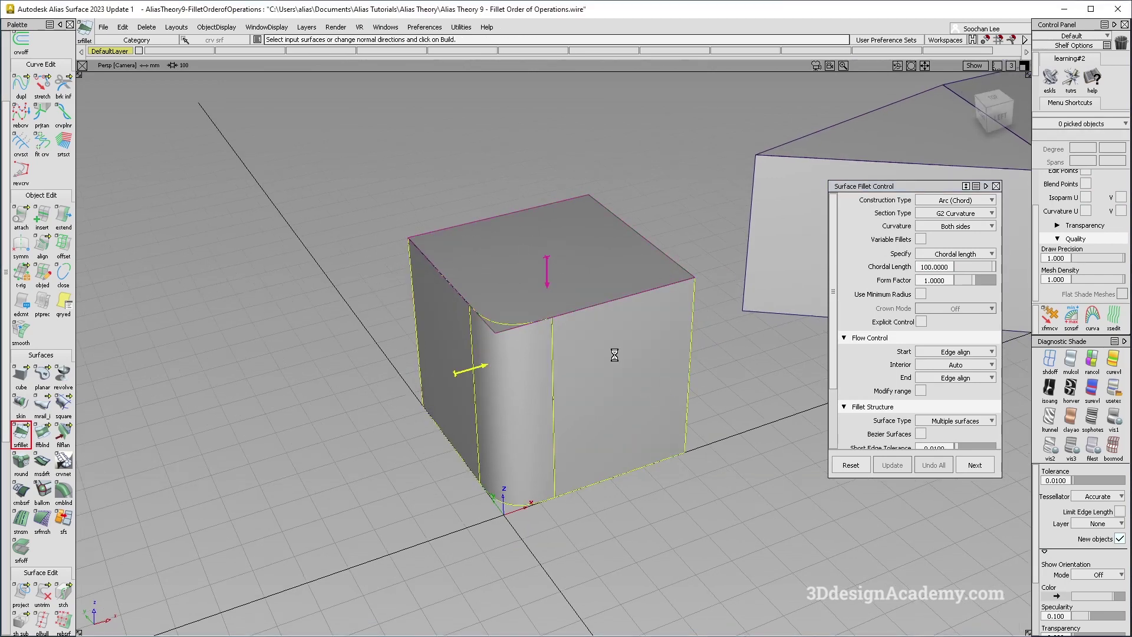
pyautogui.keyDown('alt'); pyautogui.keyDown('shift'); pyautogui.moveTo(570, 362); pyautogui.dragTo(639, 393); pyautogui.keyUp('shift'); pyautogui.keyUp('alt')
pyautogui.keyDown('ctrl'); pyautogui.keyDown('shift'); pyautogui.moveTo(639, 392); pyautogui.dragTo(635, 277); pyautogui.keyUp('shift'); pyautogui.keyUp('ctrl')
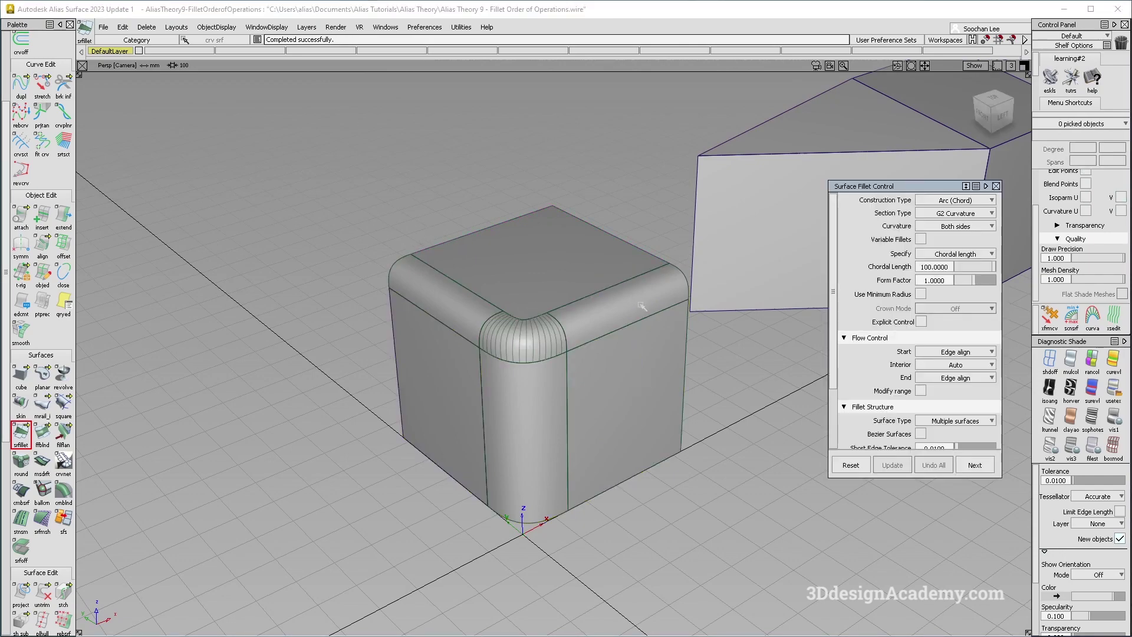
# Step: Shade the model with the Showroom reflection texture and examine the highlight flow around the filleted corner
pyautogui.click(1114, 389)
pyautogui.hotkey('alt', 't')
pyautogui.keyDown('alt'); pyautogui.keyDown('shift'); pyautogui.moveTo(537, 342); pyautogui.dragTo(560, 359); pyautogui.keyUp('shift'); pyautogui.keyUp('alt')
pyautogui.keyDown('ctrl'); pyautogui.keyDown('shift'); pyautogui.moveTo(659, 503); pyautogui.dragTo(560, 405); pyautogui.keyUp('shift'); pyautogui.keyUp('ctrl')
pyautogui.moveTo(560, 405)
pyautogui.keyDown('alt'); pyautogui.keyDown('shift'); pyautogui.mouseDown()
pyautogui.moveTo(560, 318)
pyautogui.moveTo(545, 305)
pyautogui.moveTo(662, 379)
pyautogui.moveTo(664, 450)
pyautogui.moveTo(675, 391)
pyautogui.moveTo(662, 397)
pyautogui.moveTo(631, 316)
pyautogui.mouseUp(); pyautogui.keyUp('shift'); pyautogui.keyUp('alt')
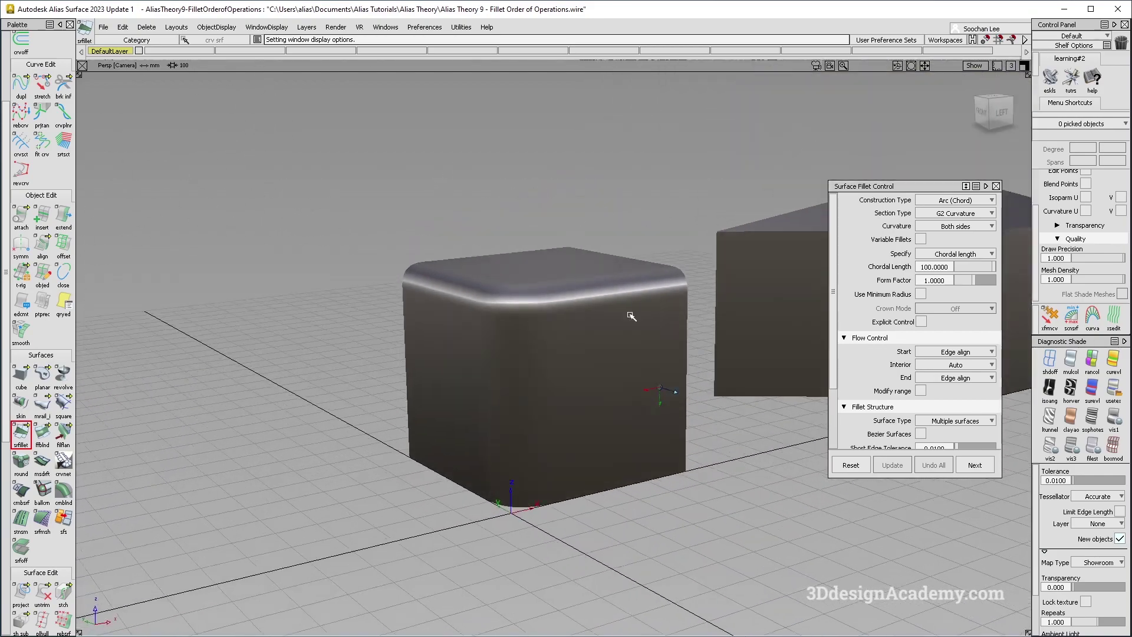
pyautogui.keyDown('alt'); pyautogui.keyDown('shift'); pyautogui.moveTo(515, 307); pyautogui.dragTo(589, 339); pyautogui.keyUp('shift'); pyautogui.keyUp('alt')
pyautogui.keyDown('ctrl'); pyautogui.keyDown('shift'); pyautogui.moveTo(701, 298); pyautogui.dragTo(662, 283); pyautogui.keyUp('shift'); pyautogui.keyUp('ctrl')
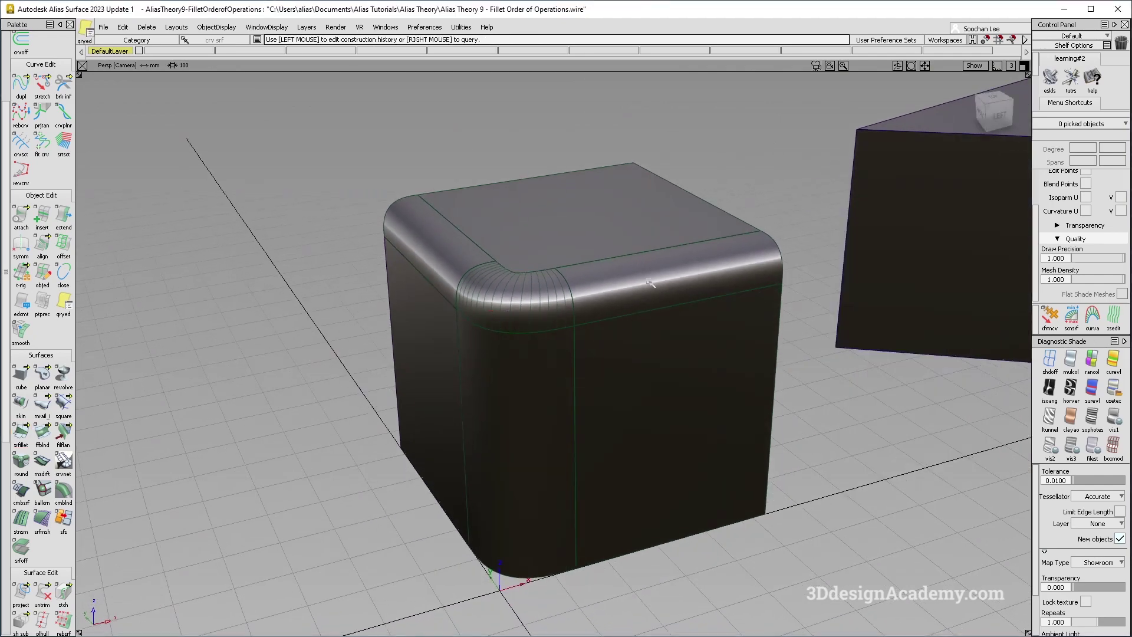
# Step: Undo the fillet along the top edges and return the model to plain multi-color shading
pyautogui.click(645, 282)
pyautogui.click(936, 465)
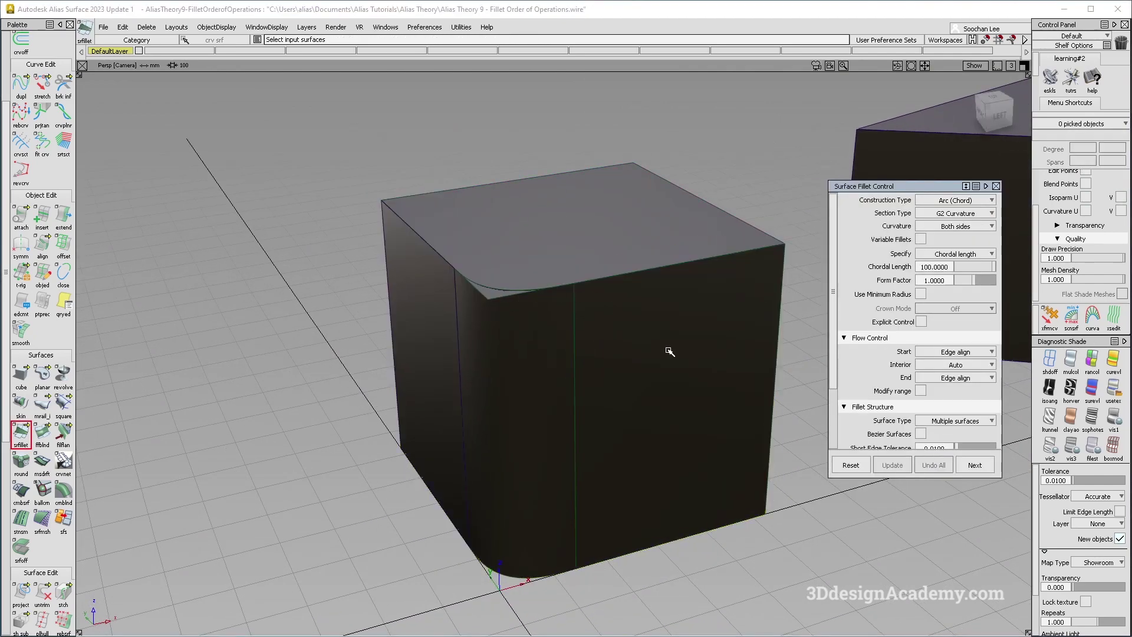
pyautogui.click(1068, 375)
# Step: Reopen the vertical edge fillet for editing and set its chordal length to 100
pyautogui.keyDown('alt'); pyautogui.keyDown('shift'); pyautogui.moveTo(472, 333); pyautogui.dragTo(495, 336, button='right'); pyautogui.keyUp('shift'); pyautogui.keyUp('alt')
pyautogui.keyDown('ctrl'); pyautogui.keyDown('shift'); pyautogui.moveTo(670, 349); pyautogui.dragTo(526, 362); pyautogui.keyUp('shift'); pyautogui.keyUp('ctrl')
pyautogui.click(526, 363)
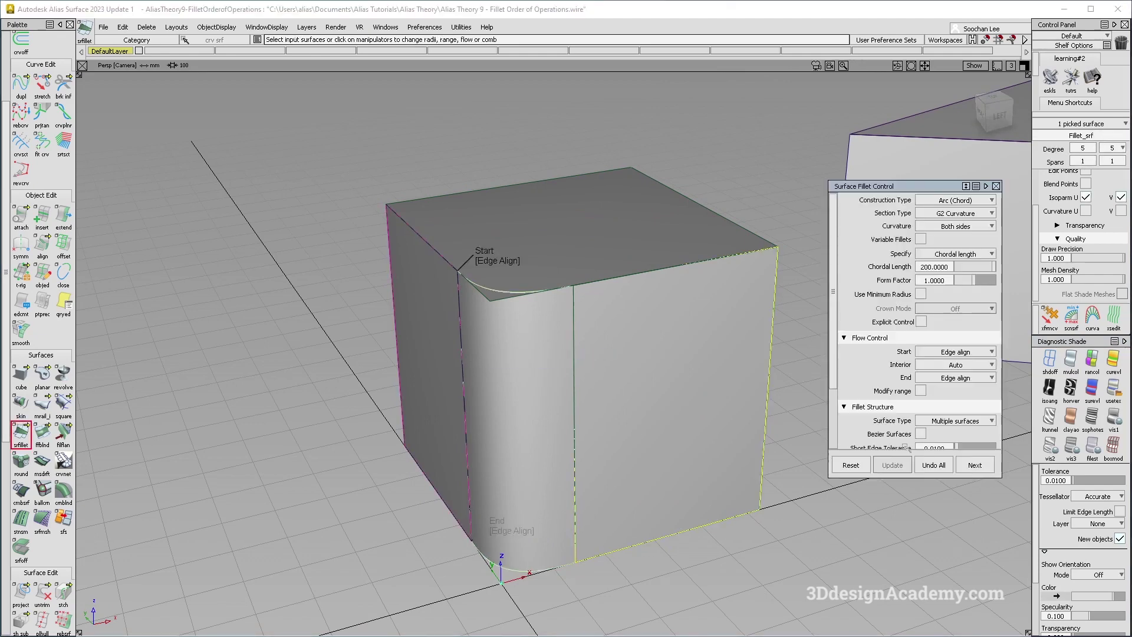
pyautogui.moveTo(947, 267); pyautogui.dragTo(790, 273)
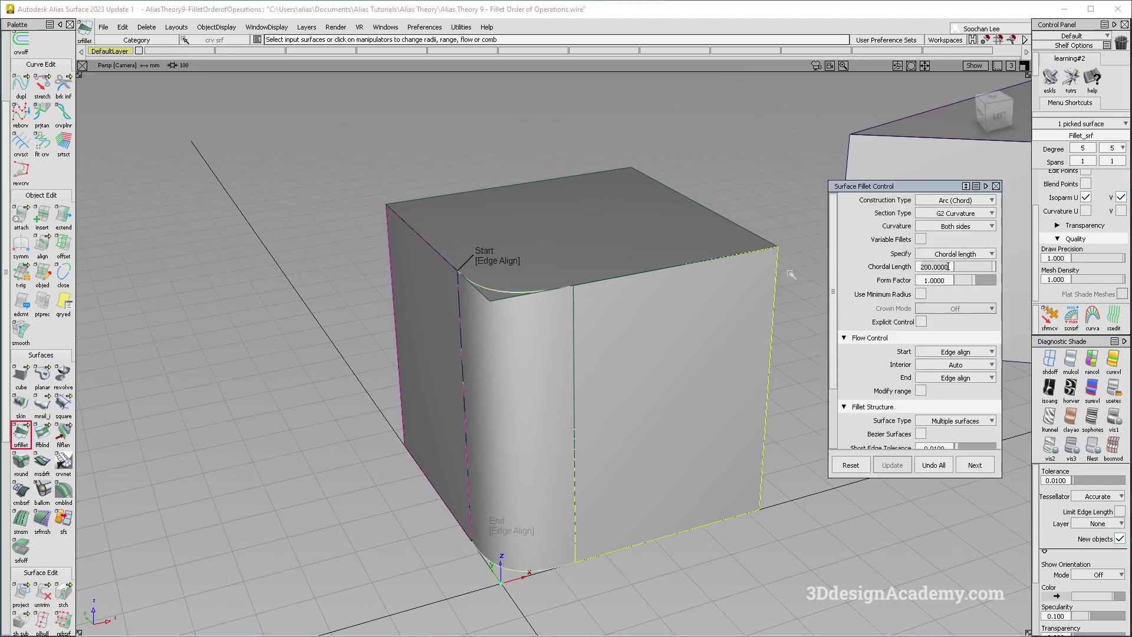
pyautogui.press('Return')
# Step: Try to fillet the top face against both side faces and the vertical fillet with a 200 chordal length
pyautogui.keyDown('alt'); pyautogui.keyDown('shift'); pyautogui.moveTo(516, 312); pyautogui.dragTo(508, 201); pyautogui.keyUp('shift'); pyautogui.keyUp('alt')
pyautogui.keyDown('alt'); pyautogui.keyDown('shift'); pyautogui.moveTo(514, 353); pyautogui.dragTo(579, 298); pyautogui.keyUp('shift'); pyautogui.keyUp('alt')
pyautogui.click(491, 249)
pyautogui.click(457, 334)
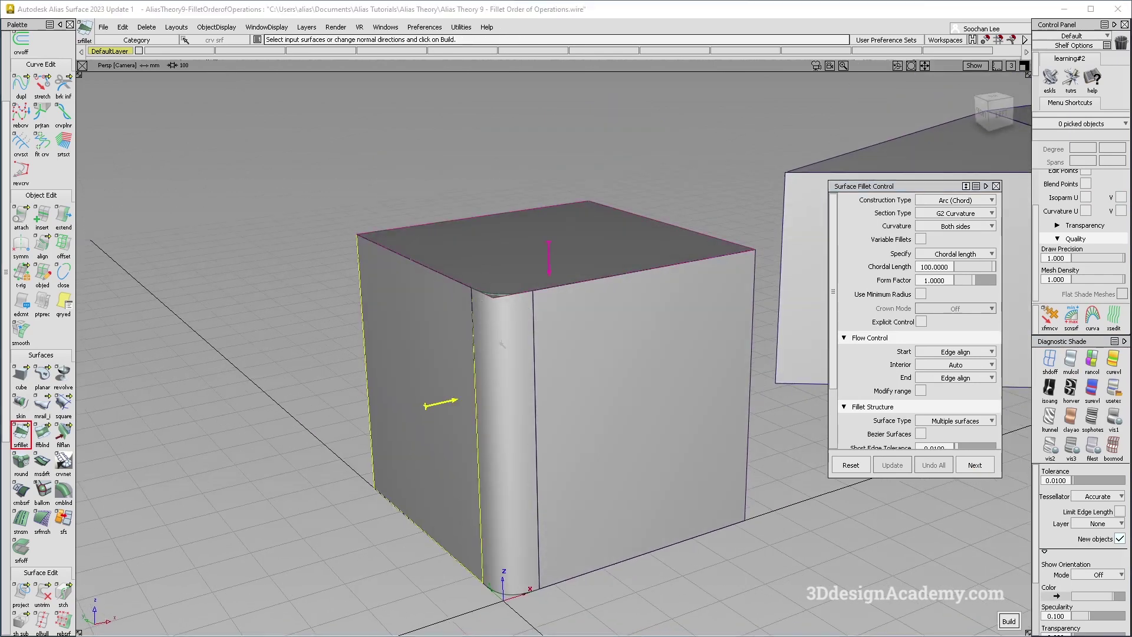
pyautogui.click(505, 343)
pyautogui.click(610, 338)
pyautogui.keyDown('alt'); pyautogui.keyDown('shift'); pyautogui.moveTo(619, 339); pyautogui.dragTo(631, 392); pyautogui.keyUp('shift'); pyautogui.keyUp('alt')
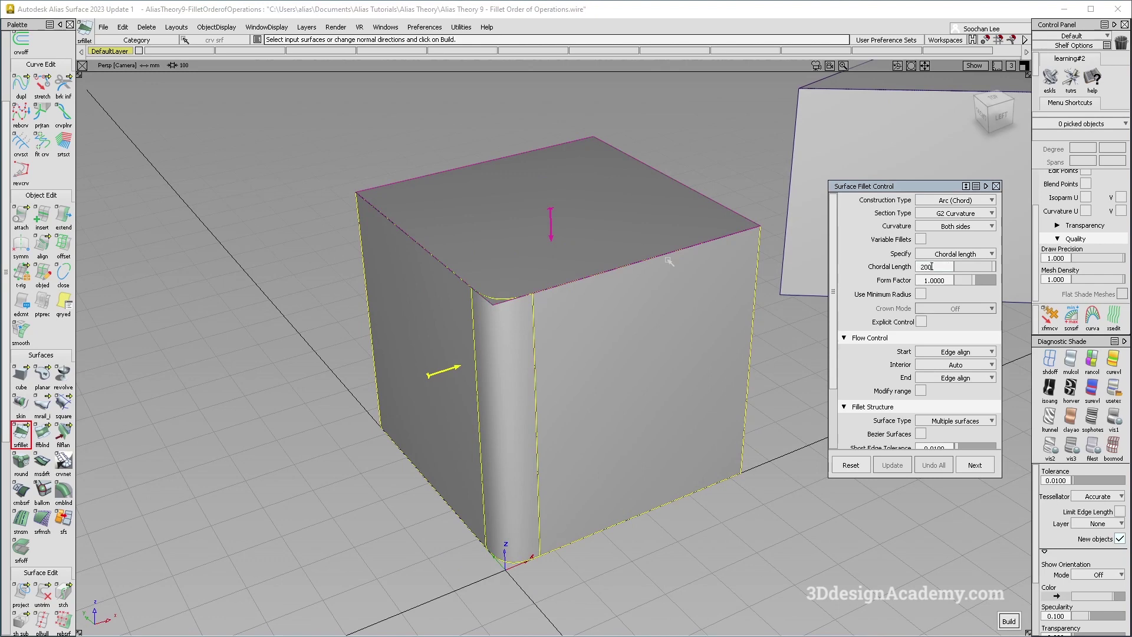
pyautogui.click(931, 267)
pyautogui.write('200')
pyautogui.press('Return')
pyautogui.press('space')
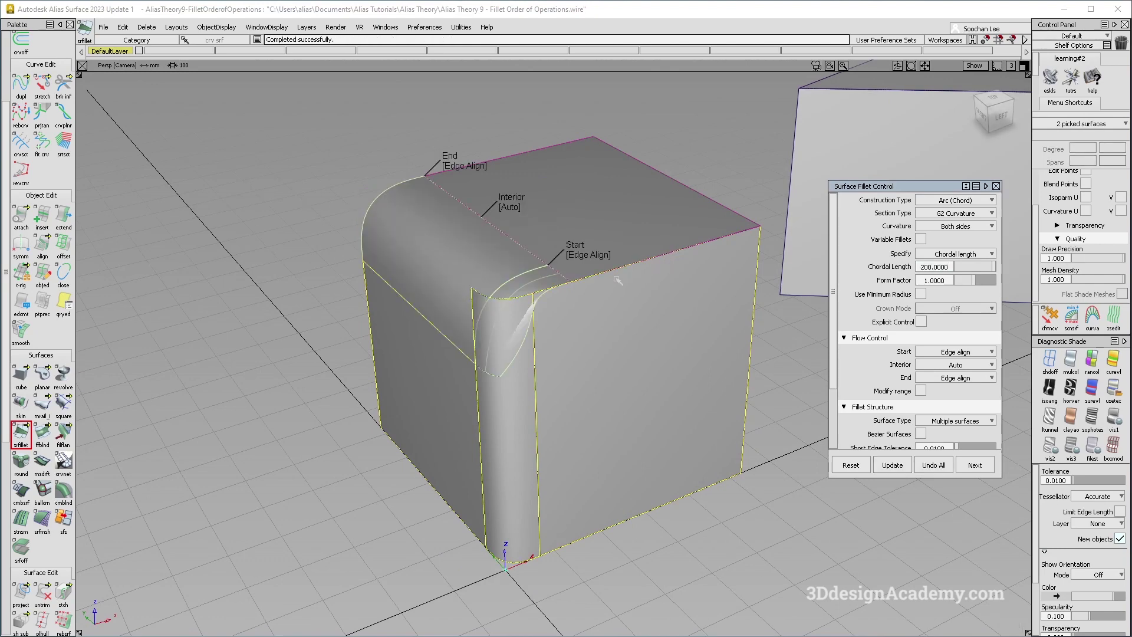
# Step: Examine how the larger top fillet meets the smaller vertical fillet at the corner, and undo the top fillet
pyautogui.keyDown('alt'); pyautogui.keyDown('shift'); pyautogui.moveTo(548, 314); pyautogui.dragTo(550, 268); pyautogui.keyUp('shift'); pyautogui.keyUp('alt')
pyautogui.keyDown('alt'); pyautogui.keyDown('shift'); pyautogui.moveTo(539, 336); pyautogui.dragTo(514, 387); pyautogui.keyUp('shift'); pyautogui.keyUp('alt')
pyautogui.keyDown('ctrl'); pyautogui.keyDown('shift'); pyautogui.moveTo(514, 387); pyautogui.dragTo(537, 416, button='right'); pyautogui.keyUp('shift'); pyautogui.keyUp('ctrl')
pyautogui.keyDown('alt'); pyautogui.keyDown('shift'); pyautogui.moveTo(538, 416); pyautogui.dragTo(605, 329); pyautogui.keyUp('shift'); pyautogui.keyUp('alt')
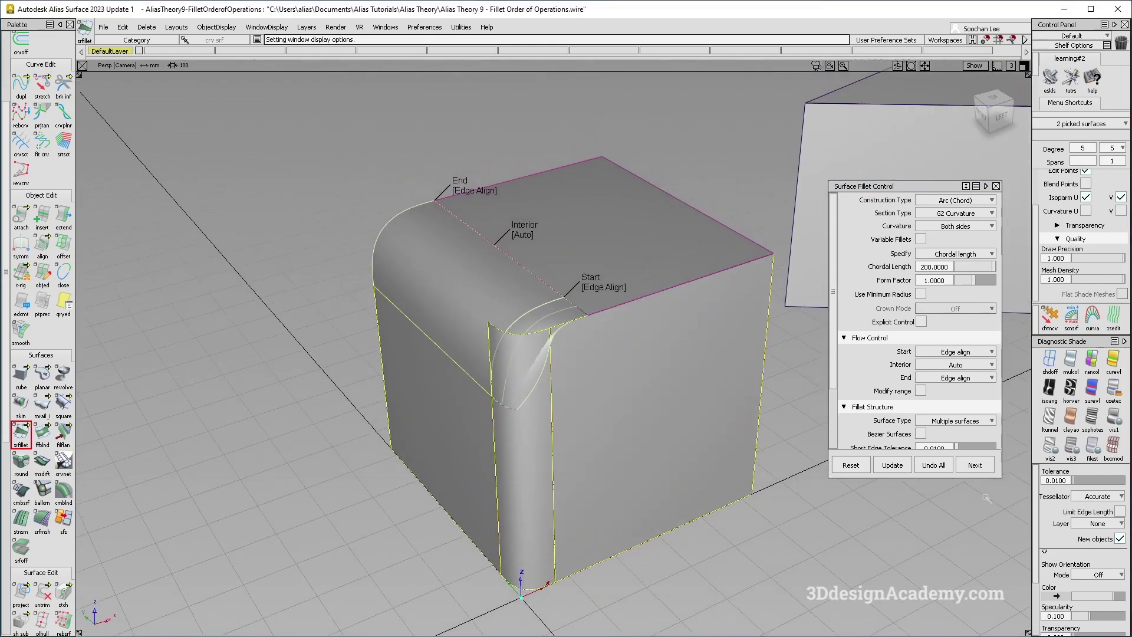
pyautogui.click(934, 465)
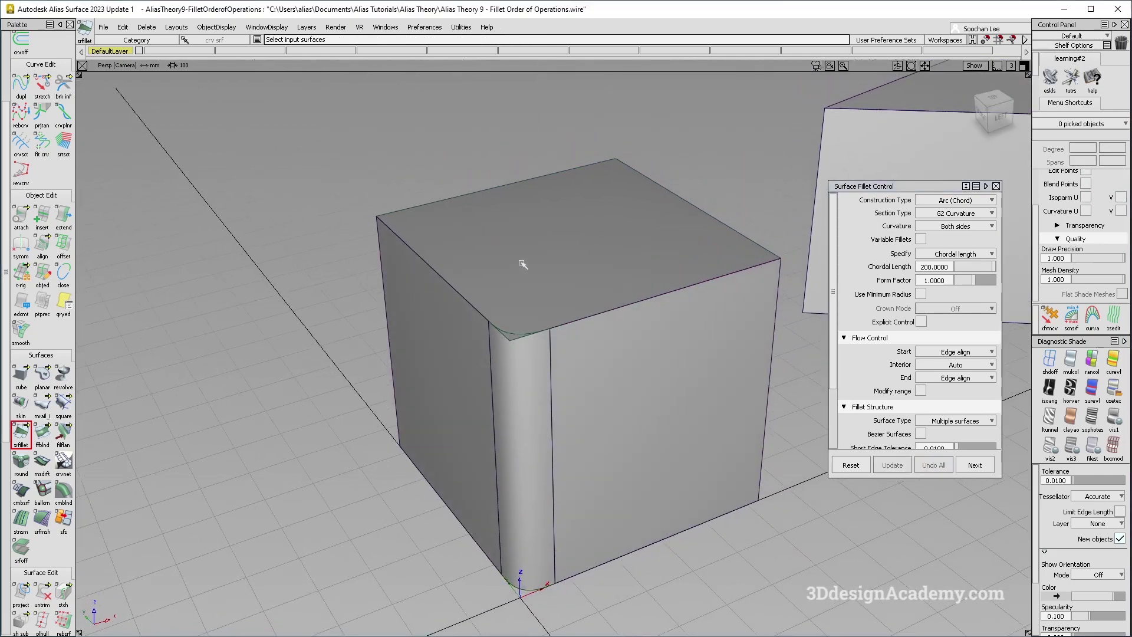
# Step: Fillet the top face with only the left-hand side face at 200 chordal length, running the fillet's start past the corner
pyautogui.click(451, 348)
pyautogui.press('space')
pyautogui.keyDown('alt'); pyautogui.keyDown('shift'); pyautogui.moveTo(557, 304); pyautogui.dragTo(583, 329); pyautogui.keyUp('shift'); pyautogui.keyUp('alt')
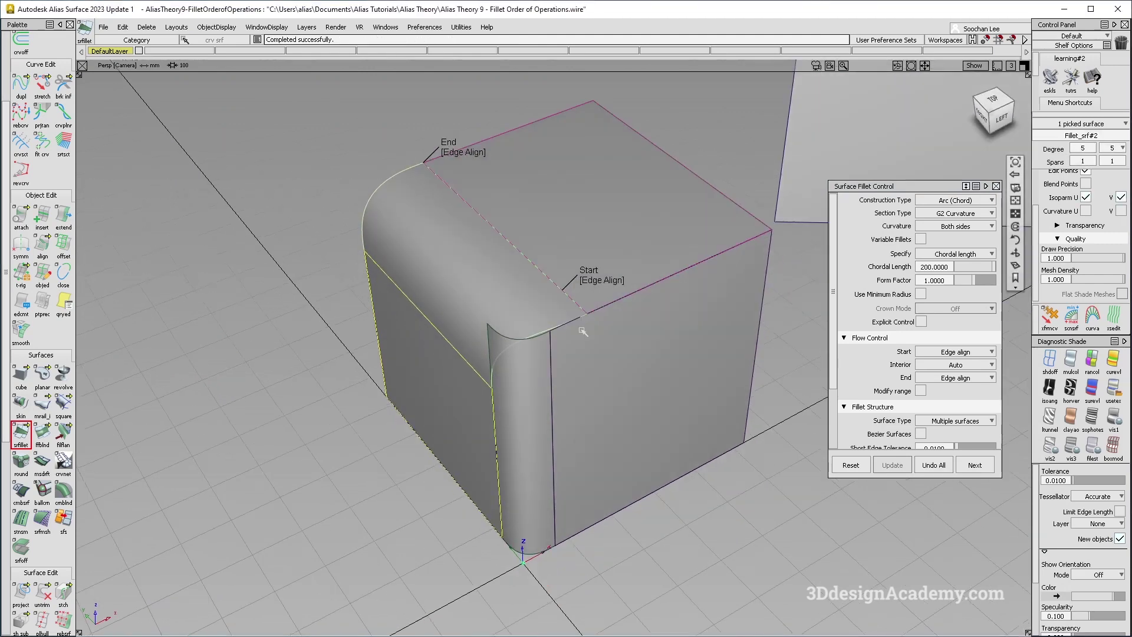
pyautogui.click(603, 280)
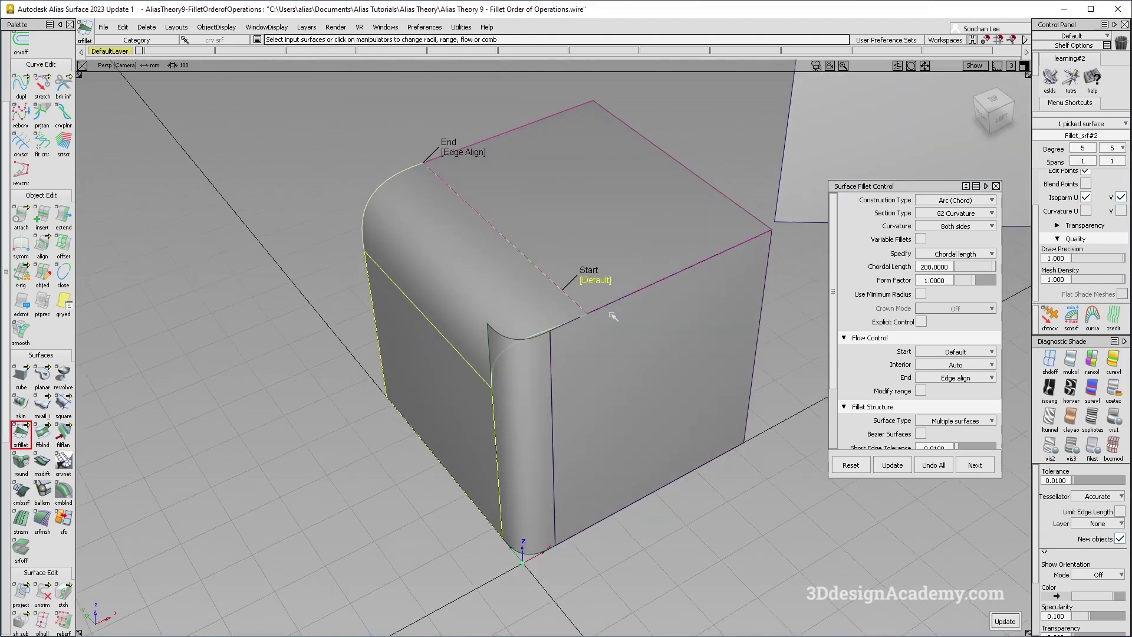
pyautogui.press('space')
pyautogui.click(596, 279)
pyautogui.press('space')
# Step: Fillet the top face with the right-hand side face using an Extend end, and extend that fillet farther across the corner
pyautogui.keyDown('alt'); pyautogui.keyDown('shift'); pyautogui.moveTo(609, 422); pyautogui.dragTo(590, 268); pyautogui.keyUp('shift'); pyautogui.keyUp('alt')
pyautogui.click(623, 317)
pyautogui.click(575, 261)
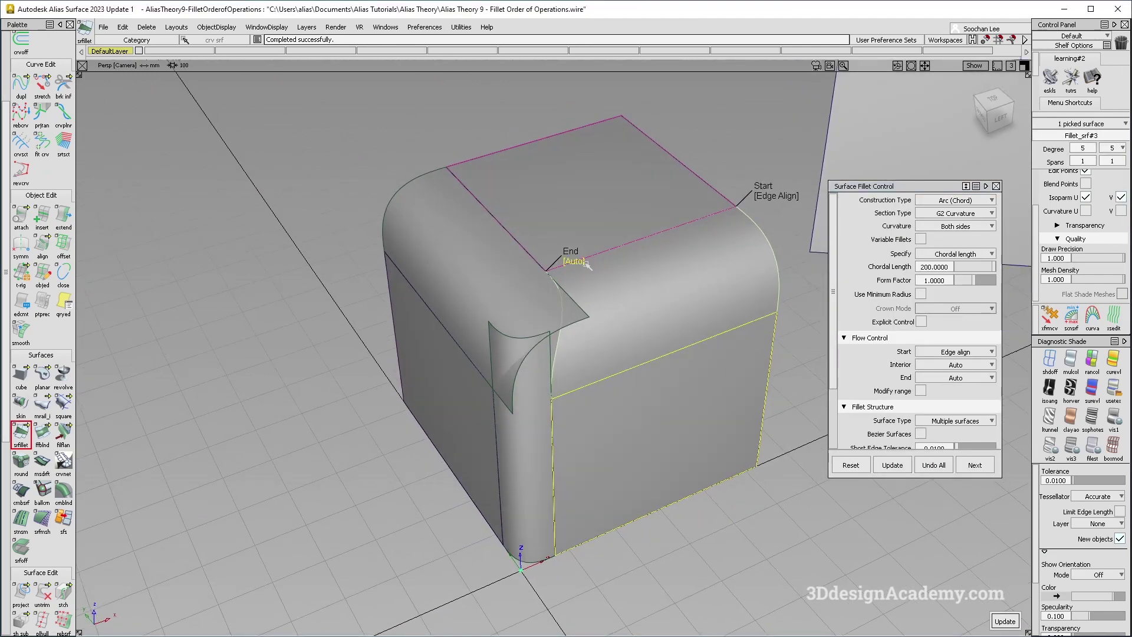
pyautogui.click(581, 264)
pyautogui.click(579, 262)
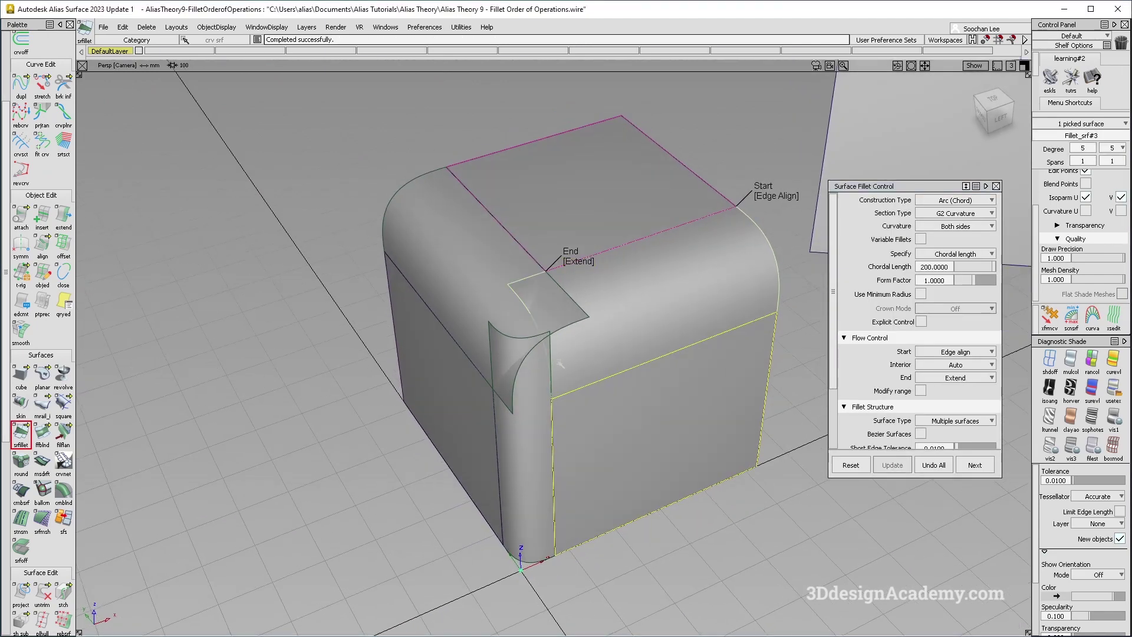
pyautogui.press('e')
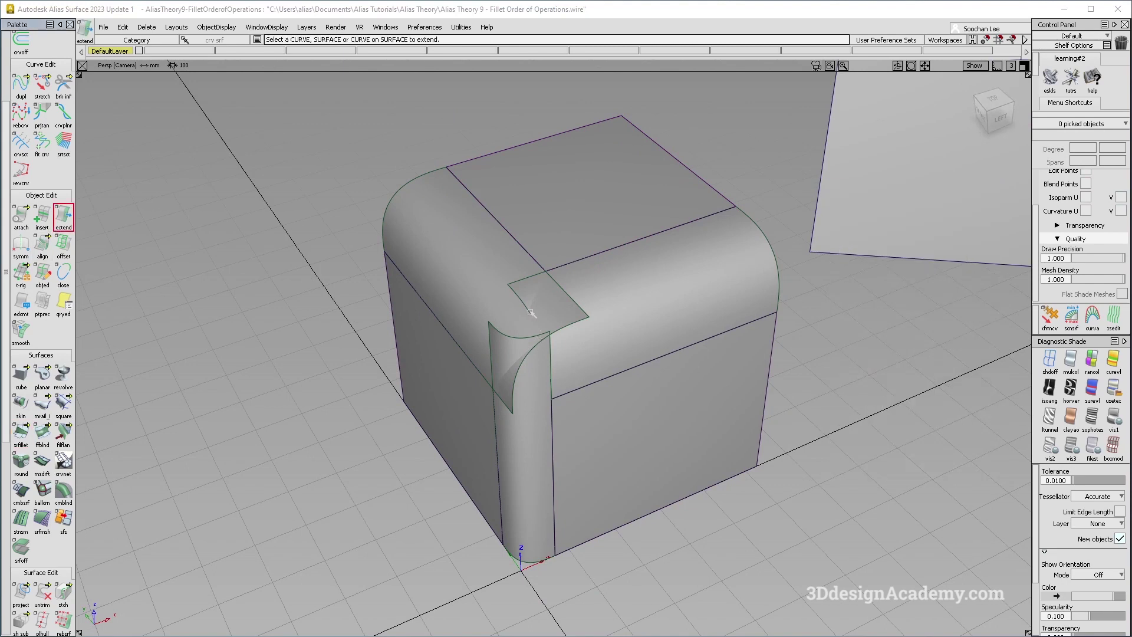
pyautogui.moveTo(531, 311); pyautogui.dragTo(504, 379)
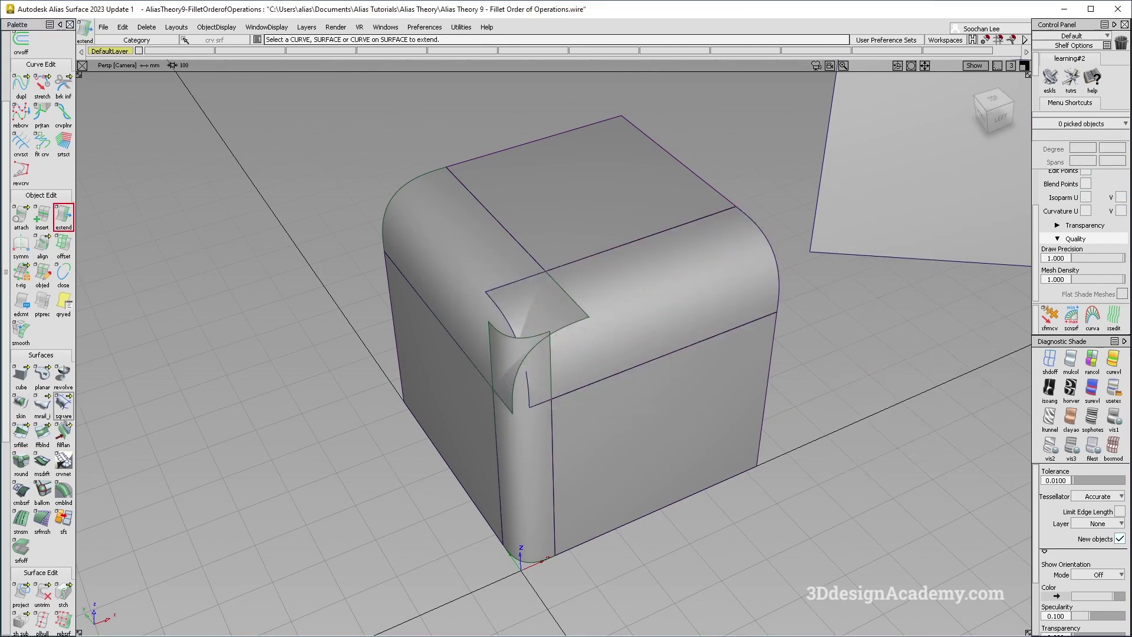
# Step: Build a G2 corner blend from the three intersecting fillets with Explicit Control off, a 30 base radius and the top face as base
pyautogui.click(63, 491)
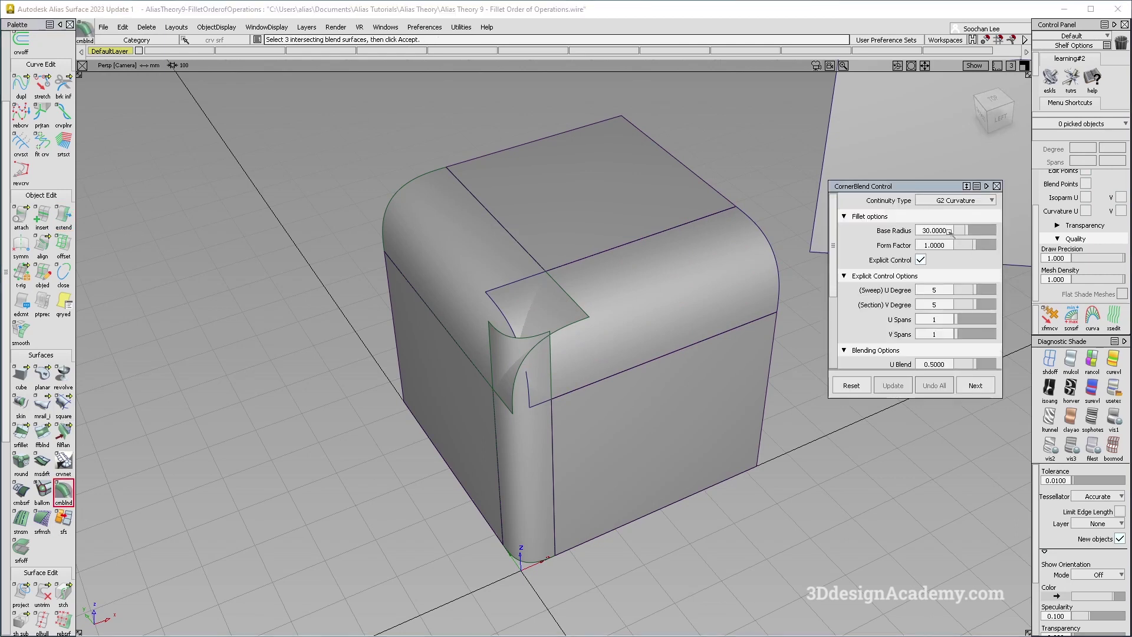
pyautogui.keyDown('alt'); pyautogui.keyDown('shift'); pyautogui.moveTo(874, 337); pyautogui.dragTo(842, 297); pyautogui.keyUp('shift'); pyautogui.keyUp('alt')
pyautogui.click(921, 259)
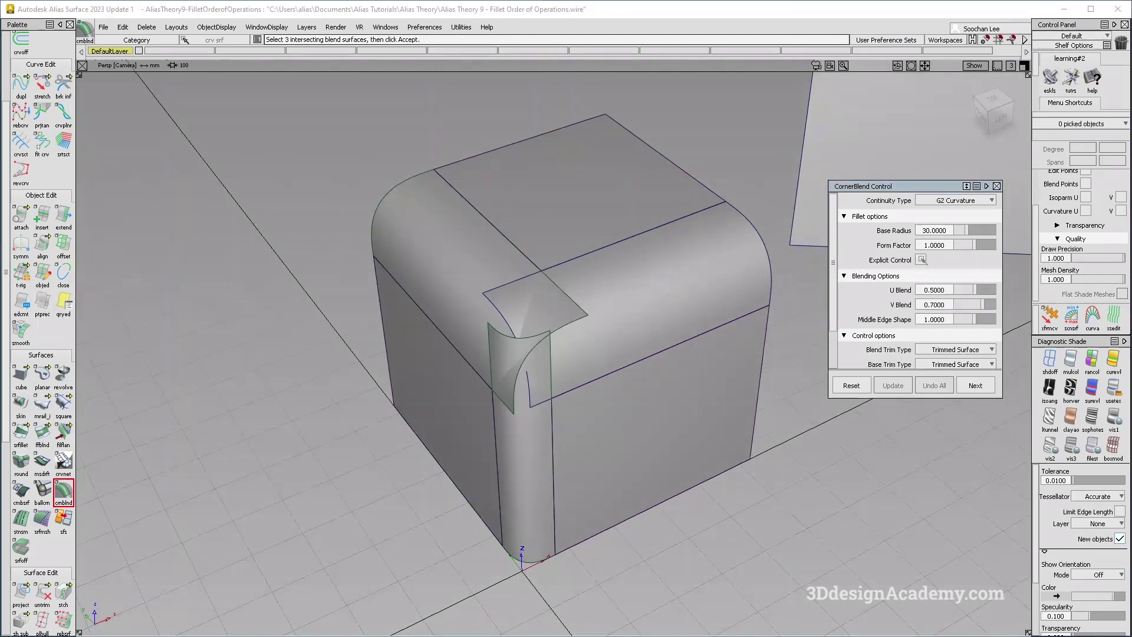
pyautogui.click(549, 314)
pyautogui.click(522, 336)
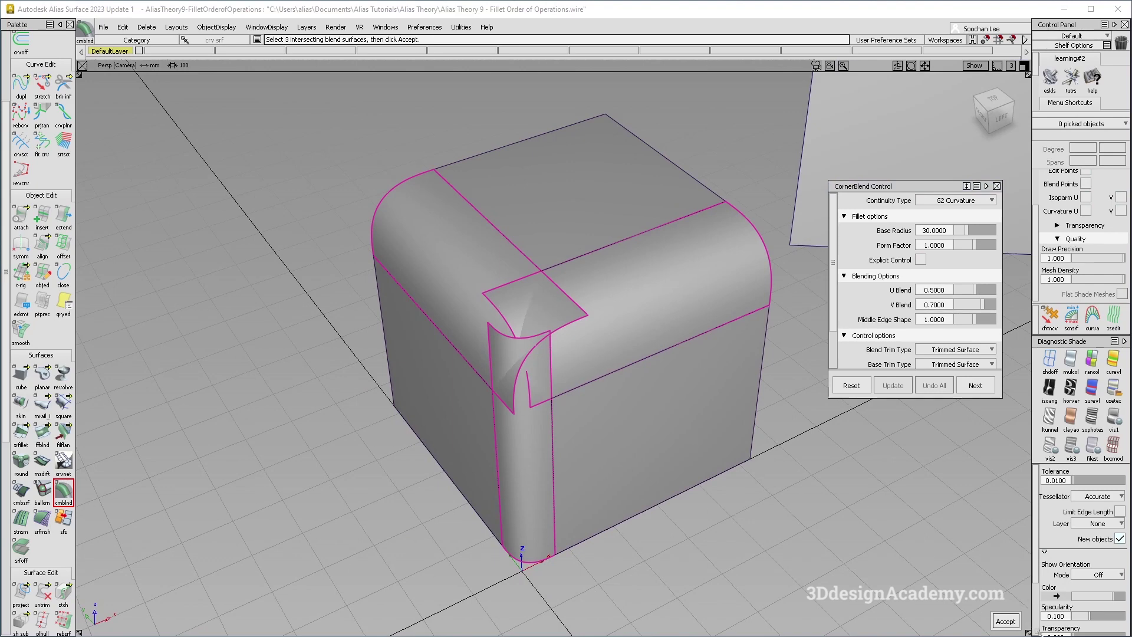
pyautogui.click(1006, 621)
pyautogui.click(554, 187)
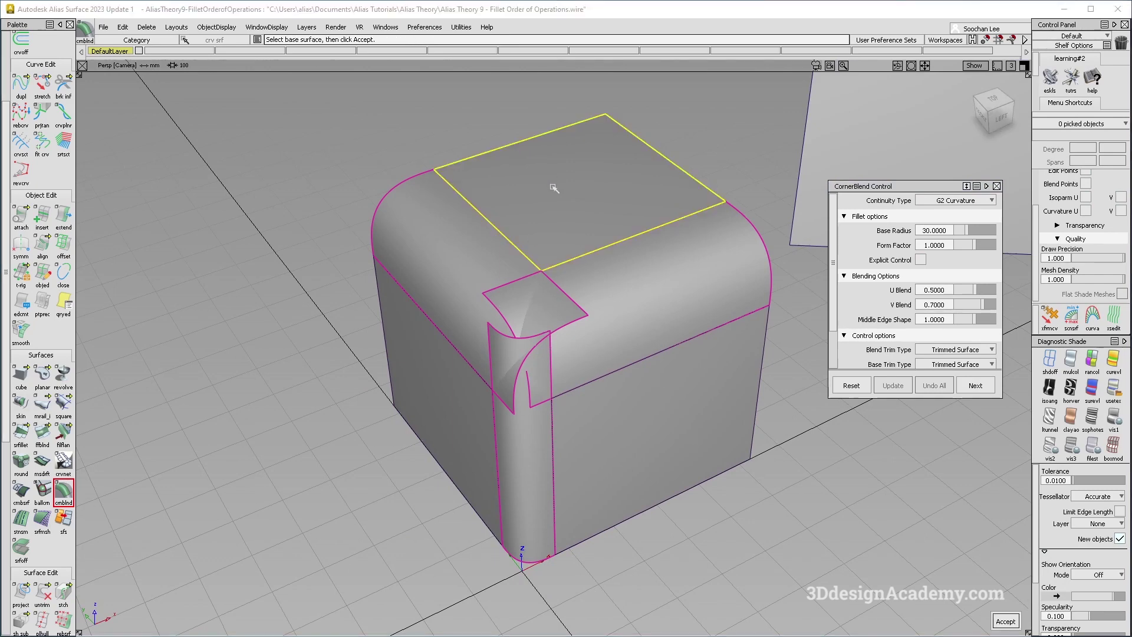
pyautogui.click(1006, 621)
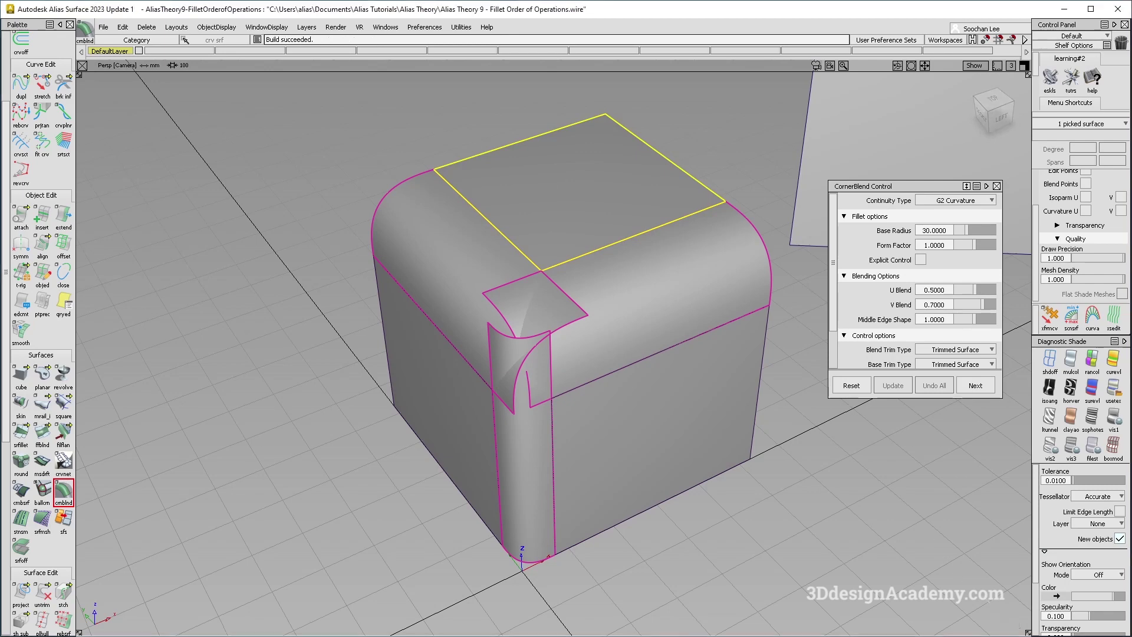
# Step: Turn on Explicit Control for the corner blend, inspect its control points and finish the blend
pyautogui.keyDown('alt'); pyautogui.keyDown('shift'); pyautogui.moveTo(652, 346); pyautogui.dragTo(811, 326); pyautogui.keyUp('shift'); pyautogui.keyUp('alt')
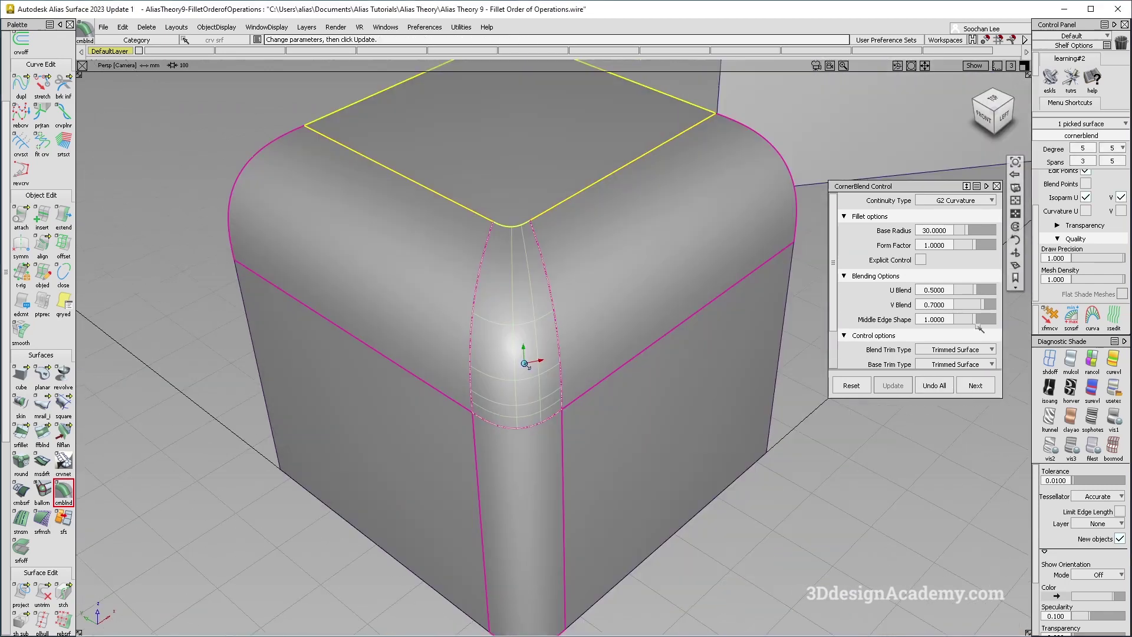
pyautogui.click(921, 259)
pyautogui.keyDown('alt'); pyautogui.keyDown('shift'); pyautogui.moveTo(728, 263); pyautogui.dragTo(454, 300); pyautogui.keyUp('shift'); pyautogui.keyUp('alt')
pyautogui.keyDown('ctrl'); pyautogui.keyDown('shift'); pyautogui.moveTo(454, 299); pyautogui.dragTo(487, 365, button='right'); pyautogui.keyUp('shift'); pyautogui.keyUp('ctrl')
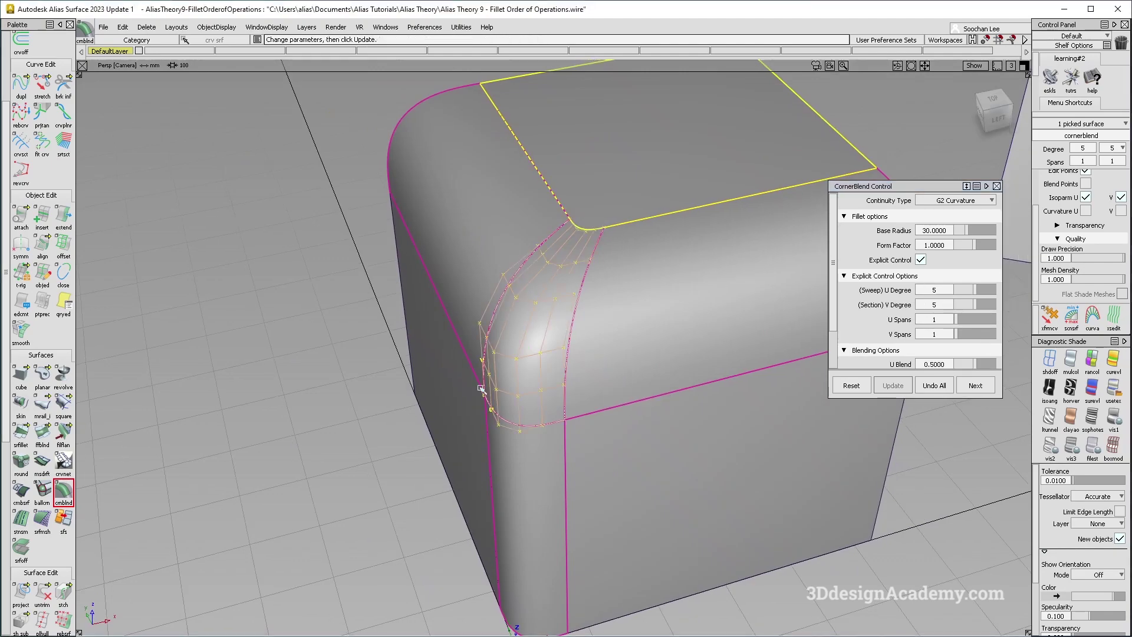
pyautogui.moveTo(487, 366)
pyautogui.keyDown('alt'); pyautogui.keyDown('shift'); pyautogui.mouseDown()
pyautogui.moveTo(735, 319)
pyautogui.moveTo(558, 333)
pyautogui.mouseUp(); pyautogui.keyUp('shift'); pyautogui.keyUp('alt')
pyautogui.keyDown('ctrl'); pyautogui.keyDown('shift'); pyautogui.moveTo(666, 236); pyautogui.dragTo(570, 323, button='right'); pyautogui.keyUp('shift'); pyautogui.keyUp('ctrl')
pyautogui.keyDown('alt'); pyautogui.keyDown('shift'); pyautogui.moveTo(570, 323); pyautogui.dragTo(556, 490); pyautogui.keyUp('shift'); pyautogui.keyUp('alt')
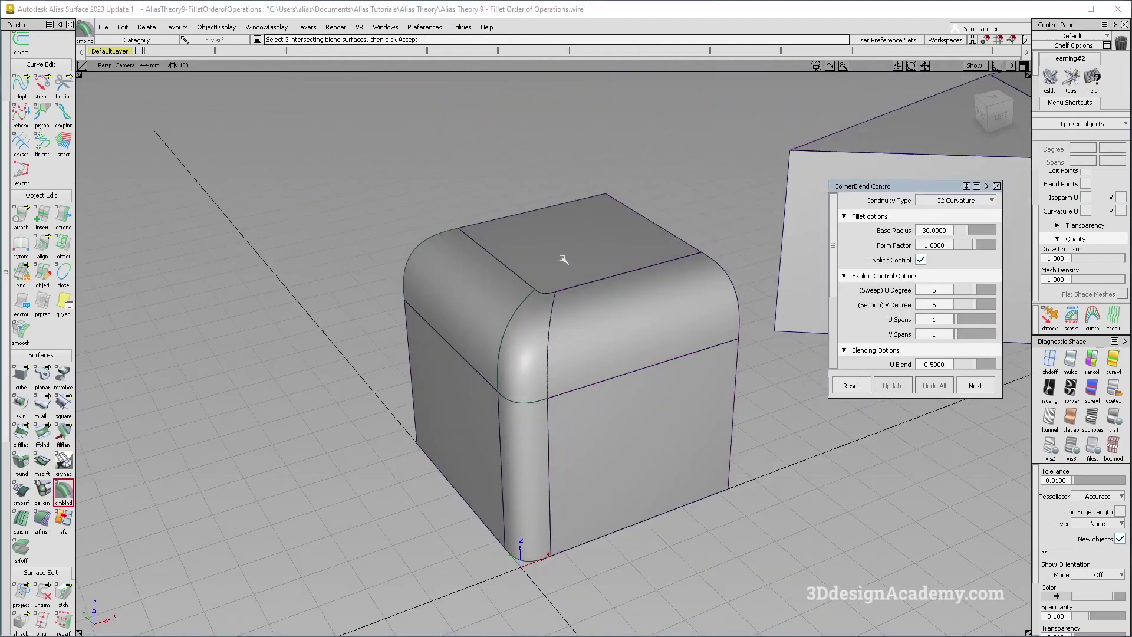
# Step: Finish with the corner blend settings and examine the neighbouring block with the angled top and side faces
pyautogui.keyDown('alt'); pyautogui.keyDown('shift'); pyautogui.moveTo(561, 295); pyautogui.dragTo(469, 336); pyautogui.keyUp('shift'); pyautogui.keyUp('alt')
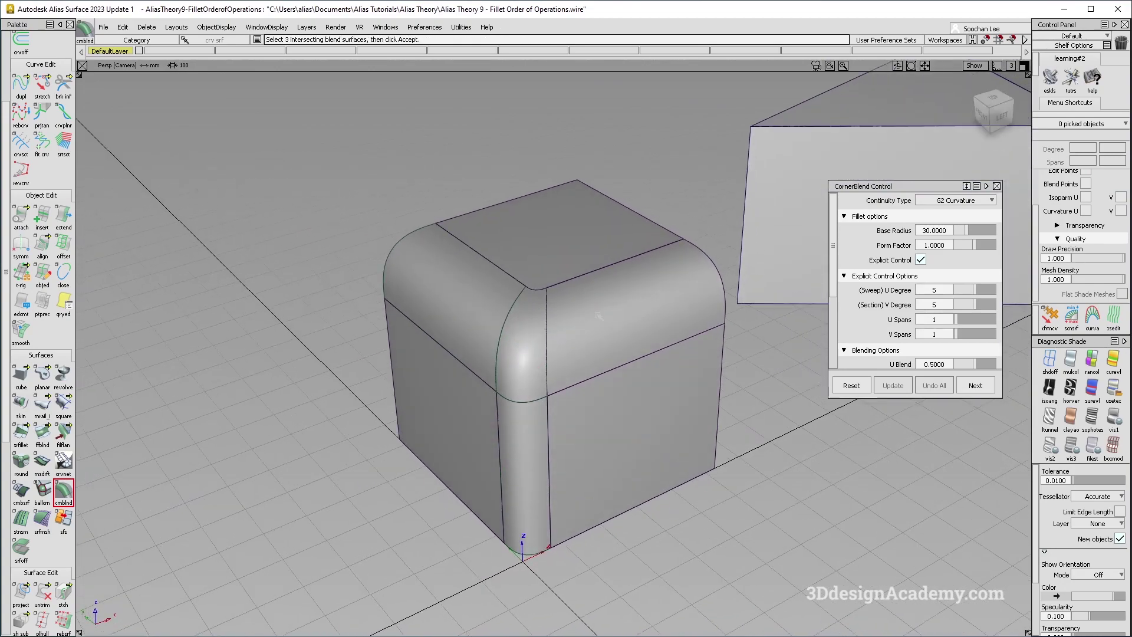
pyautogui.keyDown('alt'); pyautogui.keyDown('shift'); pyautogui.moveTo(725, 283); pyautogui.dragTo(672, 300, button='right'); pyautogui.keyUp('shift'); pyautogui.keyUp('alt')
pyautogui.keyDown('alt'); pyautogui.keyDown('shift'); pyautogui.moveTo(672, 299); pyautogui.dragTo(646, 303); pyautogui.keyUp('shift'); pyautogui.keyUp('alt')
pyautogui.keyDown('alt'); pyautogui.keyDown('shift'); pyautogui.moveTo(655, 303); pyautogui.dragTo(423, 338, button='middle'); pyautogui.keyUp('shift'); pyautogui.keyUp('alt')
pyautogui.keyDown('alt'); pyautogui.keyDown('shift'); pyautogui.moveTo(423, 337); pyautogui.dragTo(568, 374); pyautogui.keyUp('shift'); pyautogui.keyUp('alt')
pyautogui.click(996, 186)
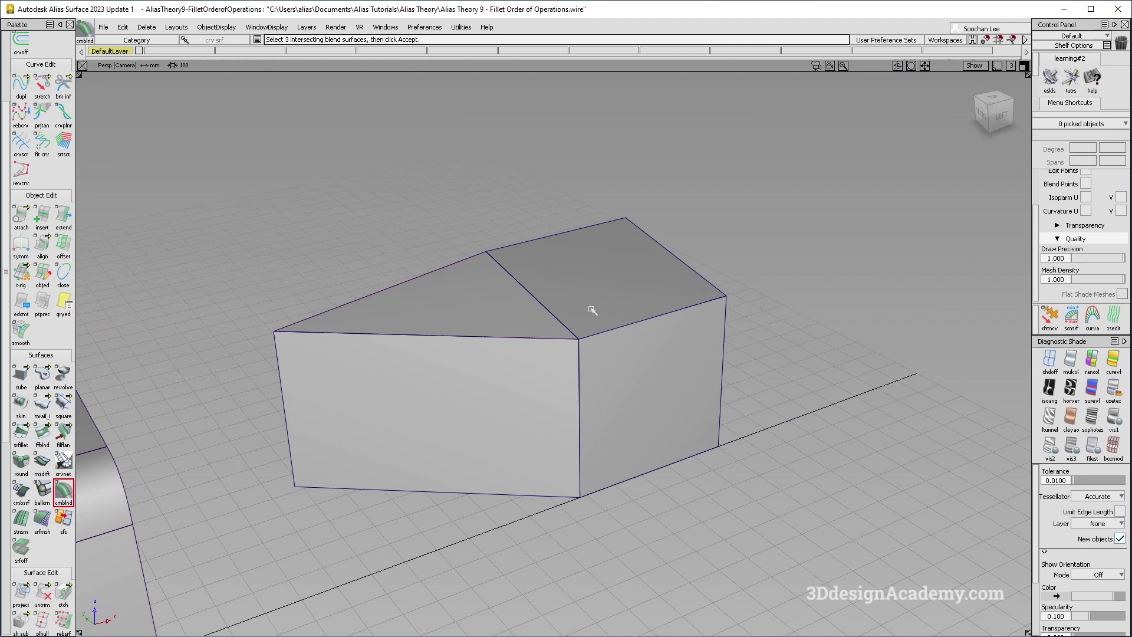
# Step: Examine the shallow and sharp edges that meet at the angled block's upper corner
pyautogui.keyDown('alt'); pyautogui.keyDown('shift'); pyautogui.moveTo(568, 373); pyautogui.dragTo(480, 324); pyautogui.keyUp('shift'); pyautogui.keyUp('alt')
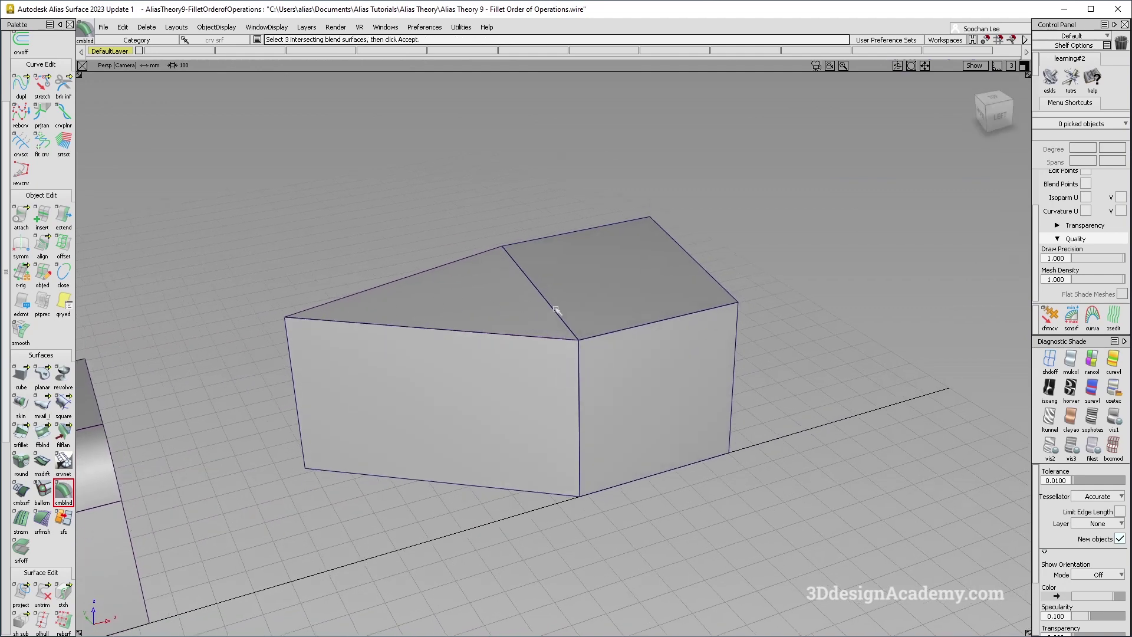
pyautogui.keyDown('alt'); pyautogui.keyDown('shift'); pyautogui.moveTo(568, 390); pyautogui.dragTo(513, 406); pyautogui.keyUp('shift'); pyautogui.keyUp('alt')
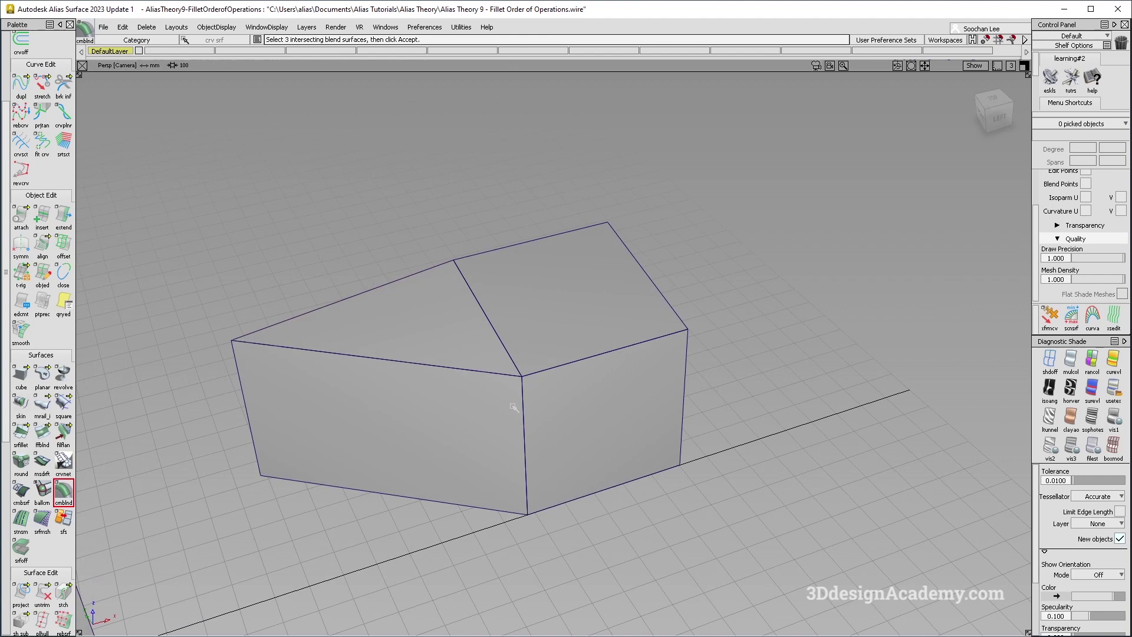
pyautogui.keyDown('alt'); pyautogui.keyDown('shift'); pyautogui.moveTo(513, 406); pyautogui.dragTo(491, 368); pyautogui.keyUp('shift'); pyautogui.keyUp('alt')
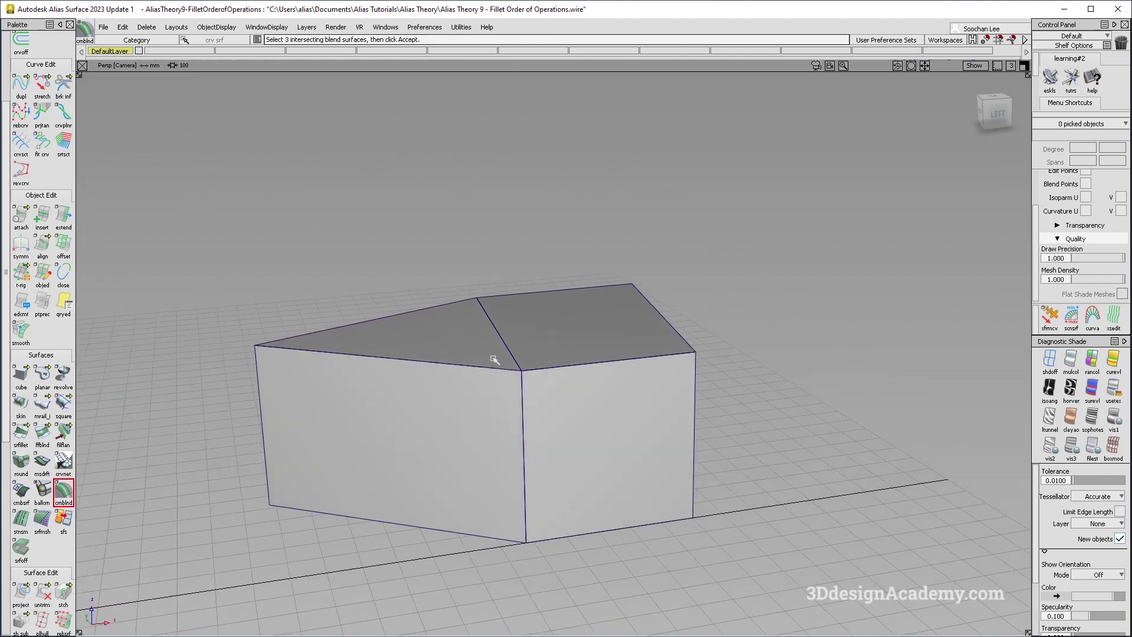
pyautogui.moveTo(490, 357)
pyautogui.keyDown('alt'); pyautogui.keyDown('shift'); pyautogui.mouseDown()
pyautogui.moveTo(472, 353)
pyautogui.moveTo(504, 348)
pyautogui.mouseUp(); pyautogui.keyUp('shift'); pyautogui.keyUp('alt')
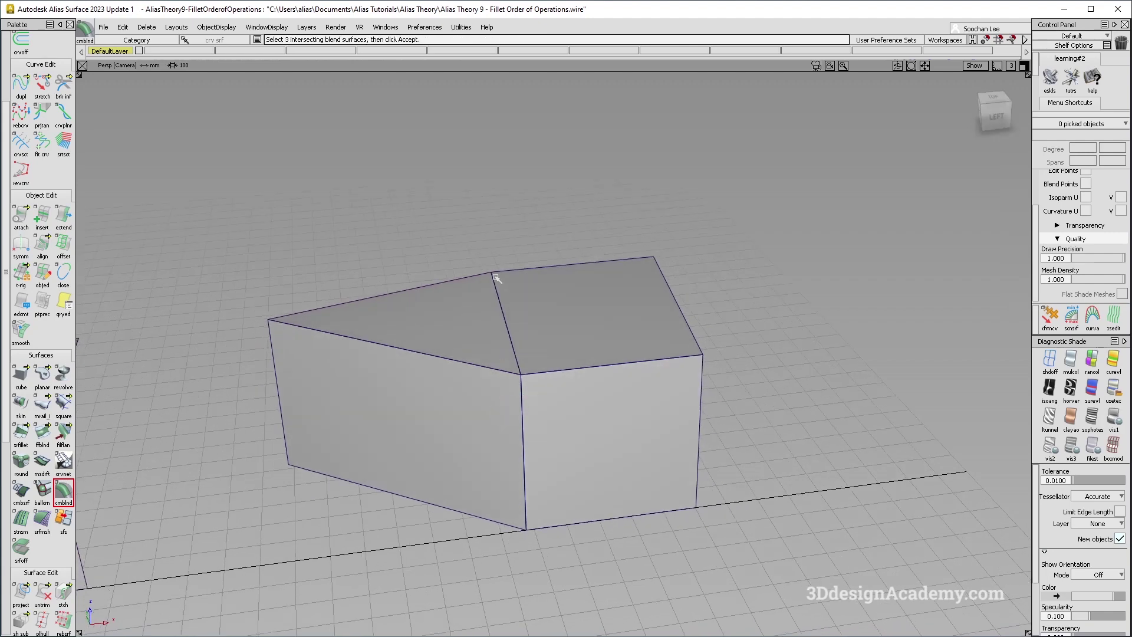
pyautogui.keyDown('alt'); pyautogui.keyDown('shift'); pyautogui.moveTo(509, 408); pyautogui.dragTo(417, 321, button='right'); pyautogui.keyUp('shift'); pyautogui.keyUp('alt')
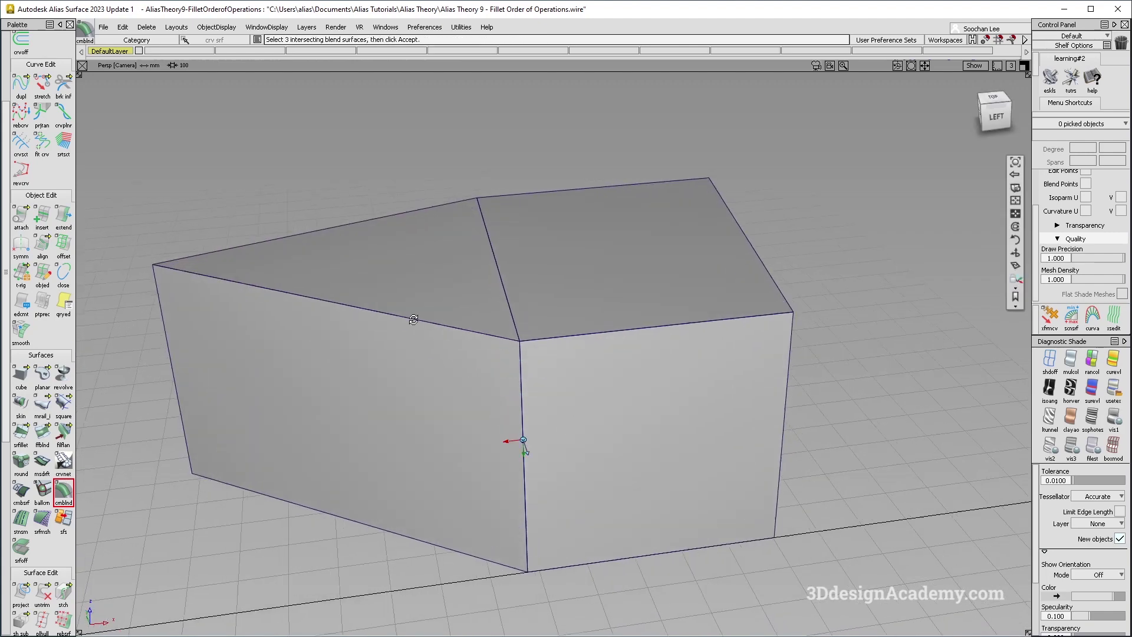
pyautogui.keyDown('alt'); pyautogui.keyDown('shift'); pyautogui.moveTo(417, 321); pyautogui.dragTo(298, 313); pyautogui.keyUp('shift'); pyautogui.keyUp('alt')
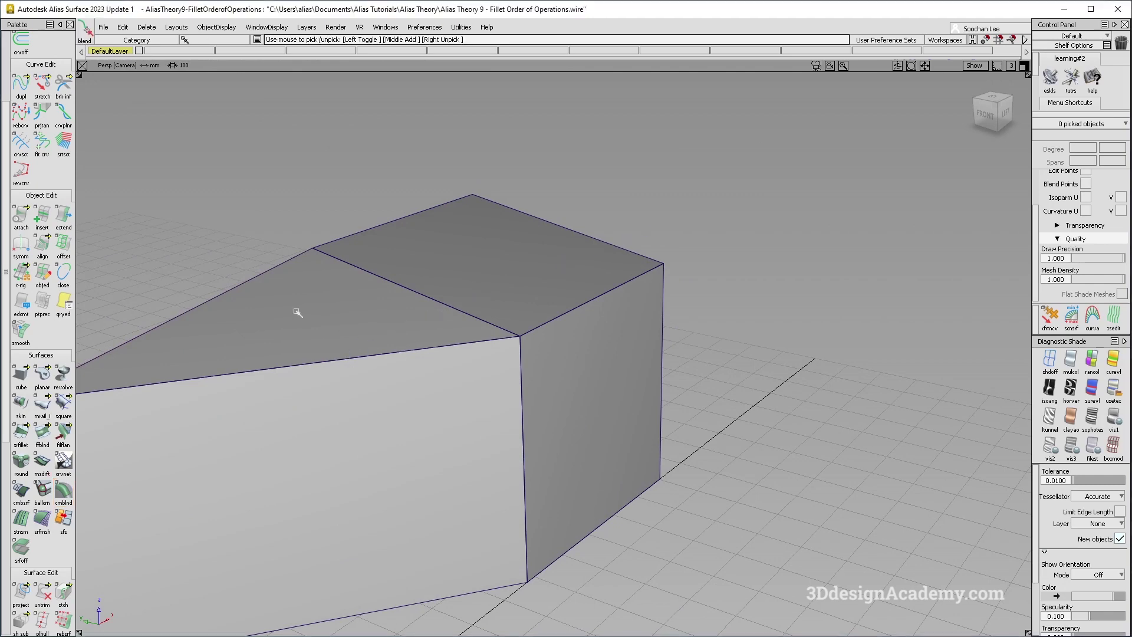
# Step: Pick the block's two top faces and two side faces in turn to compare their angles, and clear the selection
pyautogui.keyDown('alt'); pyautogui.keyDown('shift'); pyautogui.moveTo(546, 326); pyautogui.dragTo(457, 304); pyautogui.keyUp('shift'); pyautogui.keyUp('alt')
pyautogui.click(490, 302)
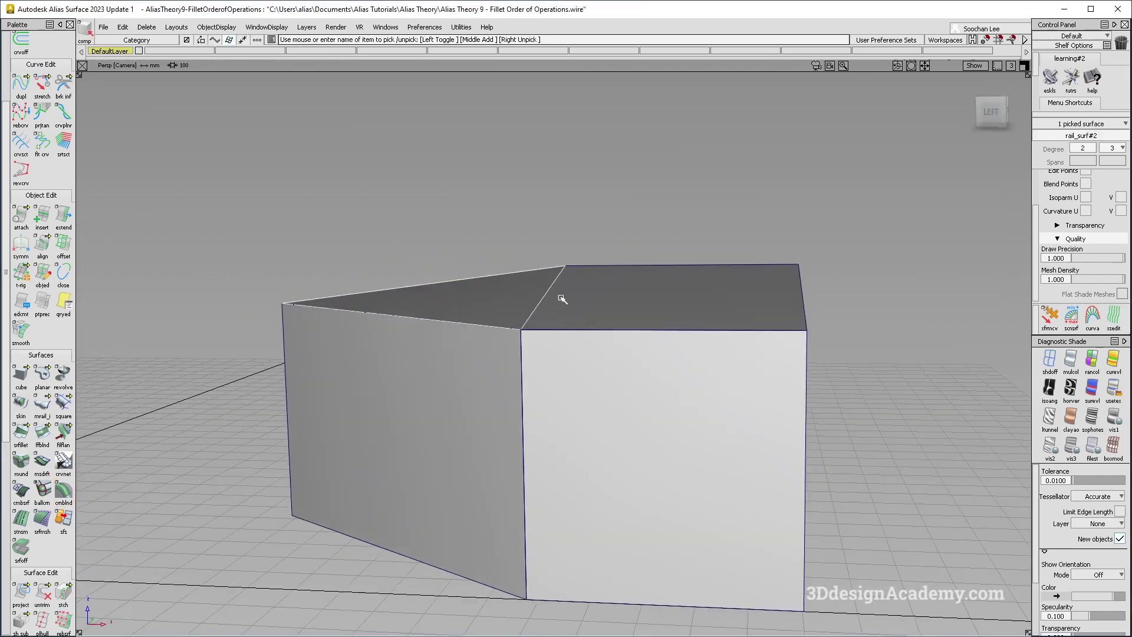
pyautogui.click(607, 288)
pyautogui.keyDown('alt'); pyautogui.keyDown('shift'); pyautogui.moveTo(606, 289); pyautogui.dragTo(575, 313); pyautogui.keyUp('shift'); pyautogui.keyUp('alt')
pyautogui.click(460, 430)
pyautogui.click(603, 451)
pyautogui.keyDown('alt'); pyautogui.keyDown('shift'); pyautogui.moveTo(603, 450); pyautogui.dragTo(598, 292); pyautogui.keyUp('shift'); pyautogui.keyUp('alt')
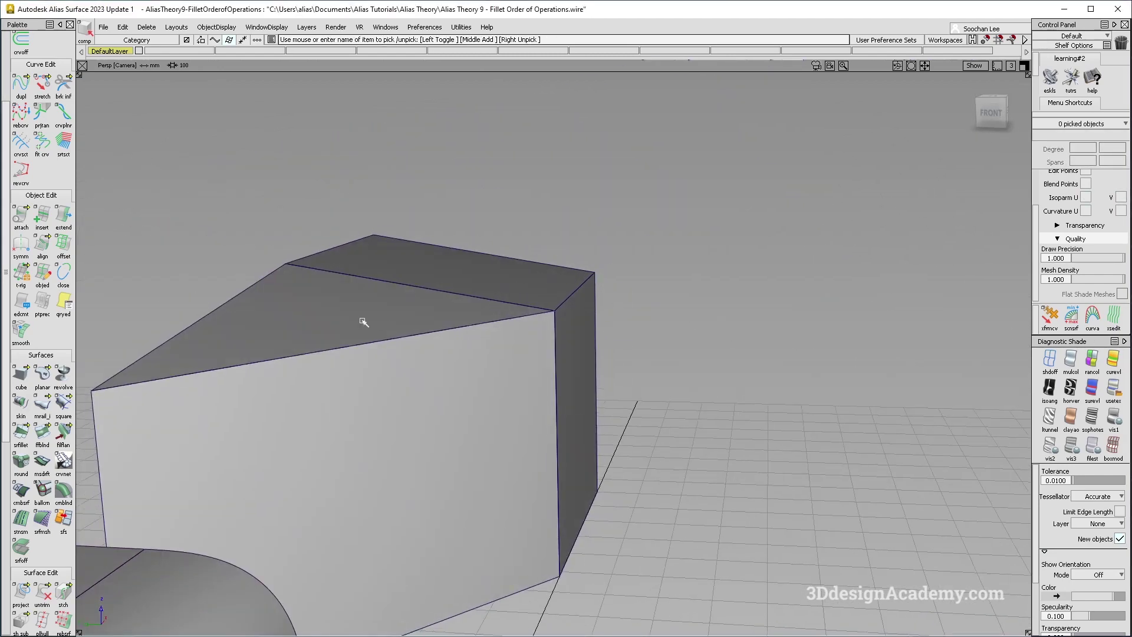
pyautogui.keyDown('alt'); pyautogui.keyDown('shift'); pyautogui.moveTo(303, 349); pyautogui.dragTo(476, 271); pyautogui.keyUp('shift'); pyautogui.keyUp('alt')
pyautogui.click(520, 250)
pyautogui.click(412, 287)
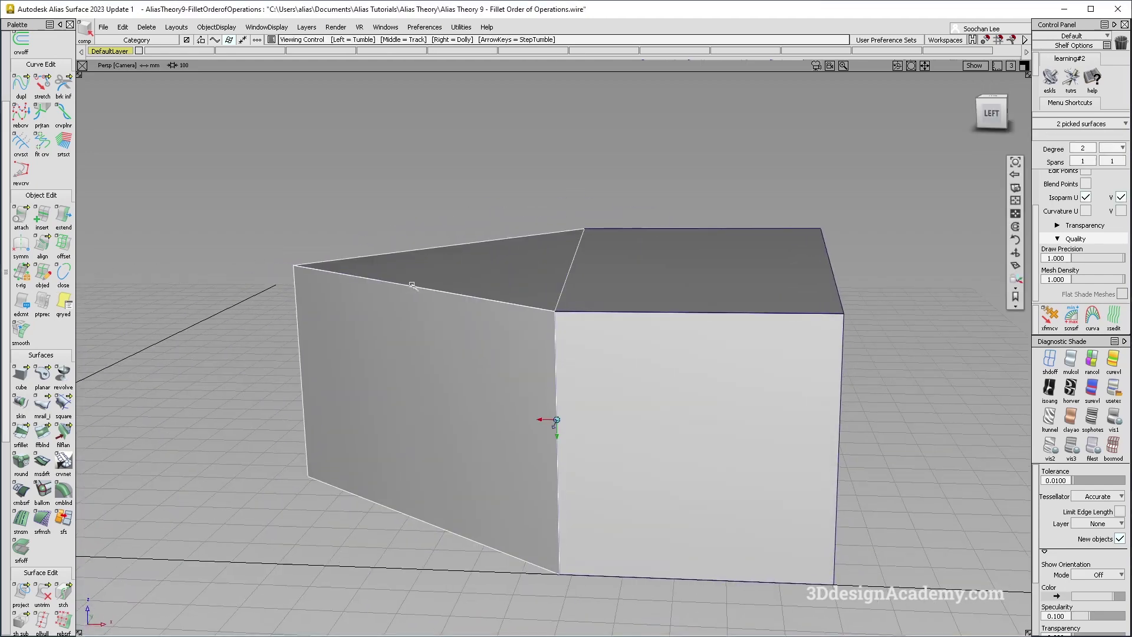
pyautogui.keyDown('alt'); pyautogui.keyDown('shift'); pyautogui.moveTo(412, 286); pyautogui.dragTo(543, 478); pyautogui.keyUp('shift'); pyautogui.keyUp('alt')
pyautogui.keyDown('ctrl'); pyautogui.keyDown('shift'); pyautogui.moveTo(543, 478); pyautogui.dragTo(543, 377); pyautogui.keyUp('shift'); pyautogui.keyUp('ctrl')
pyautogui.keyDown('alt'); pyautogui.keyDown('shift'); pyautogui.moveTo(542, 377); pyautogui.dragTo(531, 431); pyautogui.keyUp('shift'); pyautogui.keyUp('alt')
pyautogui.moveTo(589, 534)
pyautogui.keyDown('ctrl'); pyautogui.keyDown('shift'); pyautogui.mouseDown()
pyautogui.moveTo(588, 342)
pyautogui.moveTo(576, 343)
pyautogui.mouseUp(); pyautogui.keyUp('shift'); pyautogui.keyUp('ctrl')
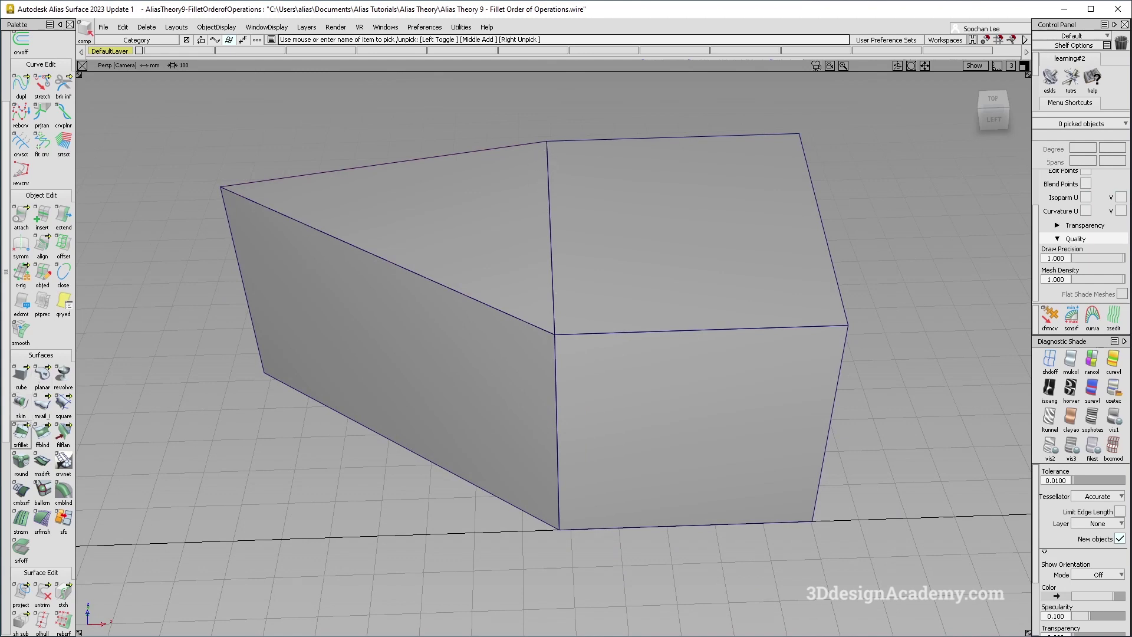
# Step: Fillet the shallow edge between the block's two top faces with a G2 Arc (Chord) fillet at 100 chordal length
pyautogui.click(20, 433)
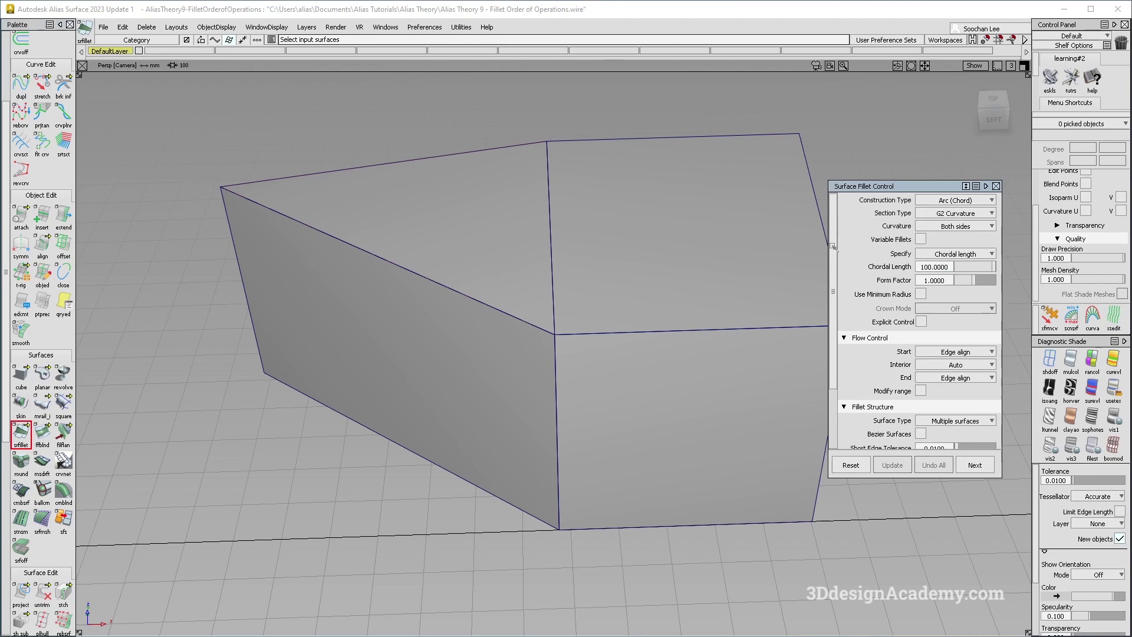
pyautogui.keyDown('alt'); pyautogui.keyDown('shift'); pyautogui.moveTo(546, 417); pyautogui.dragTo(372, 245); pyautogui.keyUp('shift'); pyautogui.keyUp('alt')
pyautogui.click(371, 245)
pyautogui.click(581, 236)
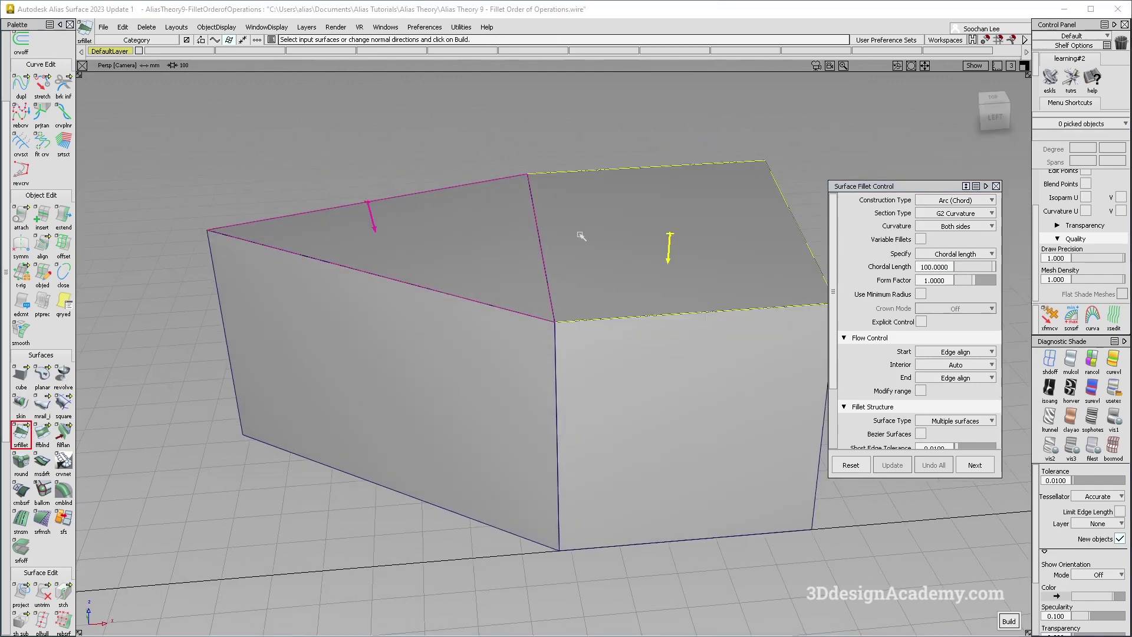
pyautogui.keyDown('alt'); pyautogui.keyDown('shift'); pyautogui.moveTo(596, 252); pyautogui.dragTo(529, 190); pyautogui.keyUp('shift'); pyautogui.keyUp('alt')
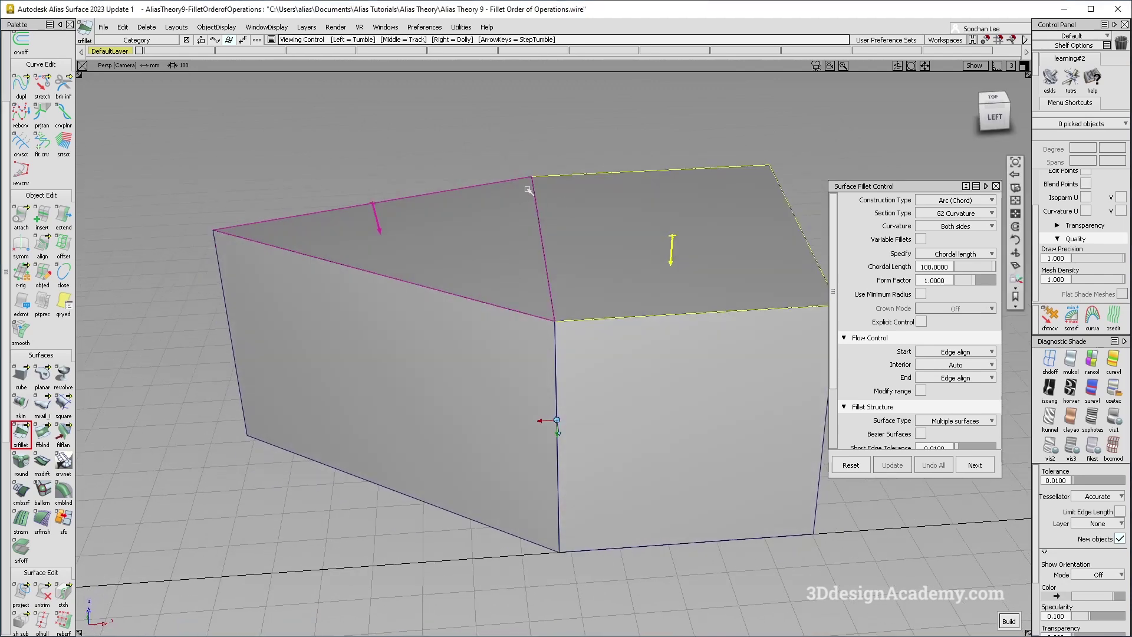
pyautogui.keyDown('alt'); pyautogui.keyDown('shift'); pyautogui.moveTo(640, 299); pyautogui.dragTo(583, 407); pyautogui.keyUp('shift'); pyautogui.keyUp('alt')
pyautogui.press('space')
# Step: Fillet the vertical edge between the block's two side faces at 100 chordal length
pyautogui.click(519, 405)
pyautogui.click(597, 403)
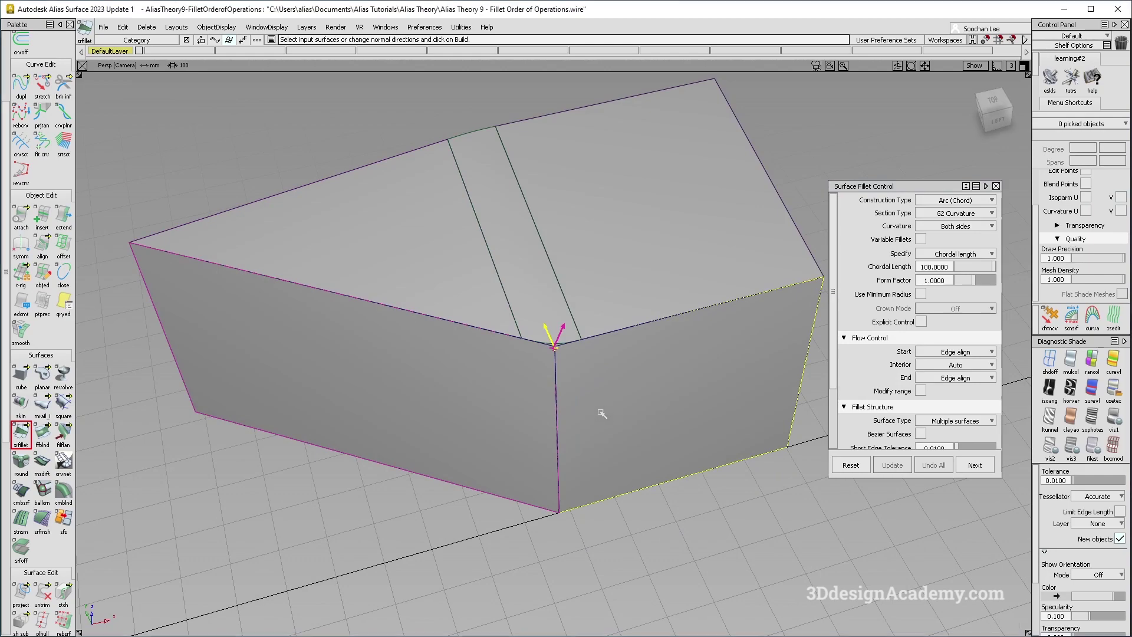
pyautogui.press('space')
pyautogui.keyDown('alt'); pyautogui.keyDown('shift'); pyautogui.moveTo(652, 434); pyautogui.dragTo(514, 322); pyautogui.keyUp('shift'); pyautogui.keyUp('alt')
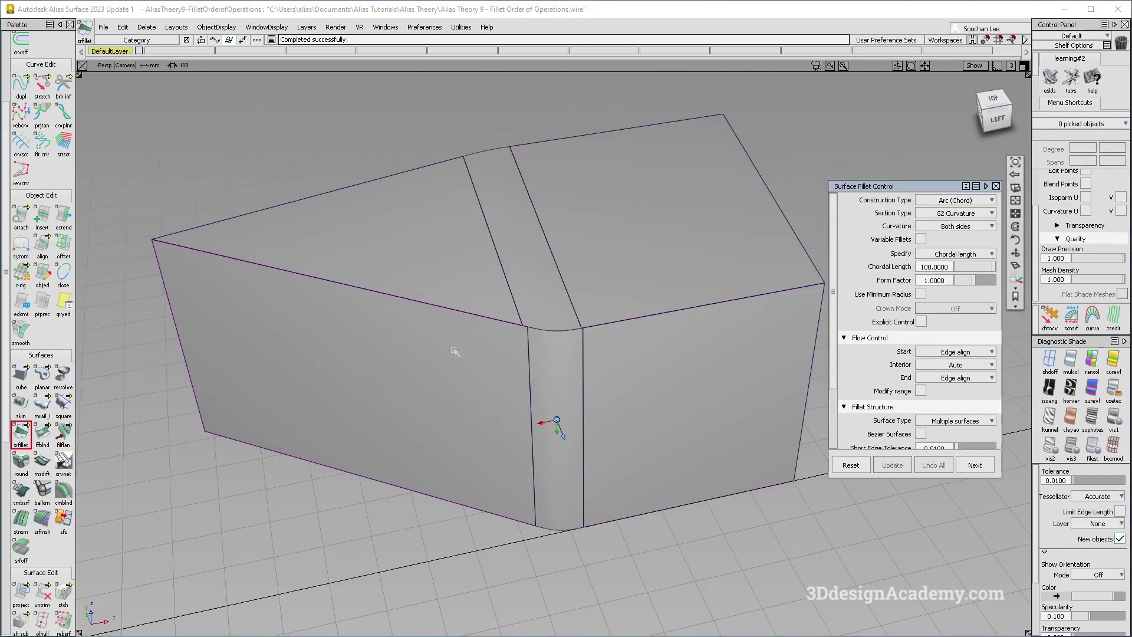
# Step: Fillet the top faces and their fillet with the side faces and vertical fillet at 100 chordal length
pyautogui.moveTo(454, 351)
pyautogui.keyDown('alt'); pyautogui.keyDown('shift'); pyautogui.mouseDown()
pyautogui.moveTo(482, 310)
pyautogui.moveTo(595, 337)
pyautogui.moveTo(474, 330)
pyautogui.mouseUp(); pyautogui.keyUp('shift'); pyautogui.keyUp('alt')
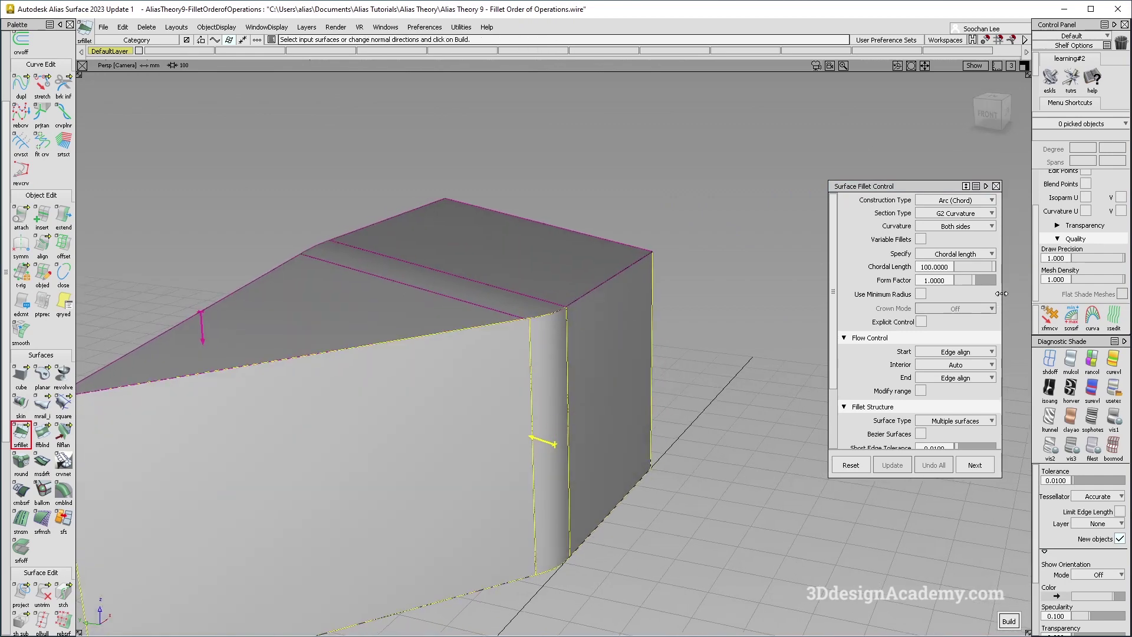
pyautogui.press('space')
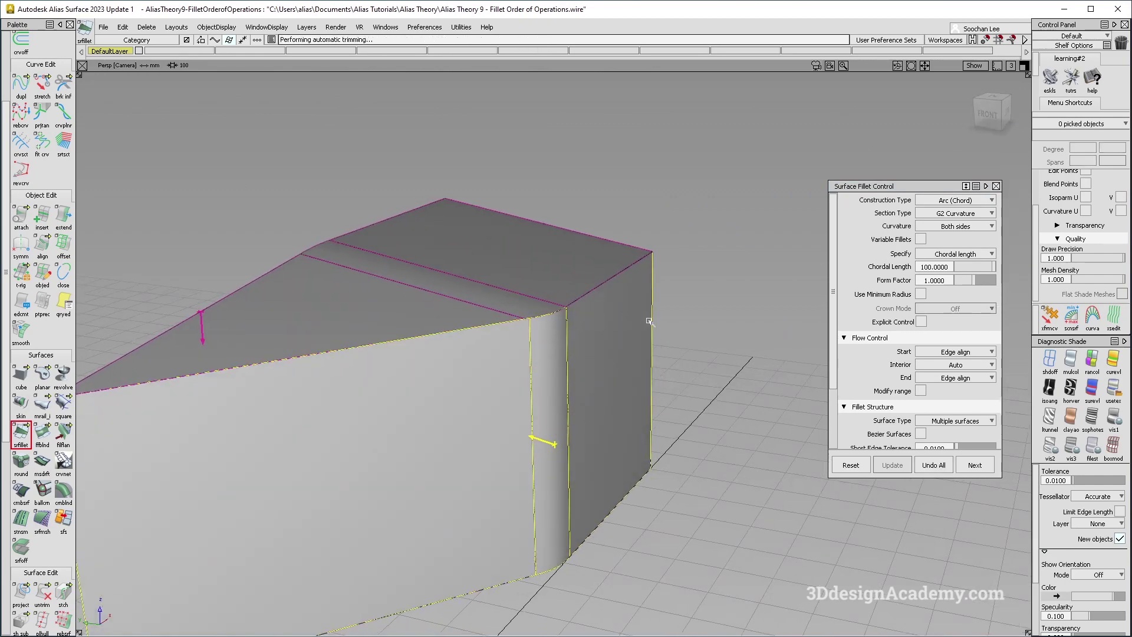
pyautogui.keyDown('alt'); pyautogui.keyDown('shift'); pyautogui.moveTo(649, 321); pyautogui.dragTo(295, 331); pyautogui.keyUp('shift'); pyautogui.keyUp('alt')
pyautogui.keyDown('ctrl'); pyautogui.keyDown('shift'); pyautogui.moveTo(603, 472); pyautogui.dragTo(599, 414); pyautogui.keyUp('shift'); pyautogui.keyUp('ctrl')
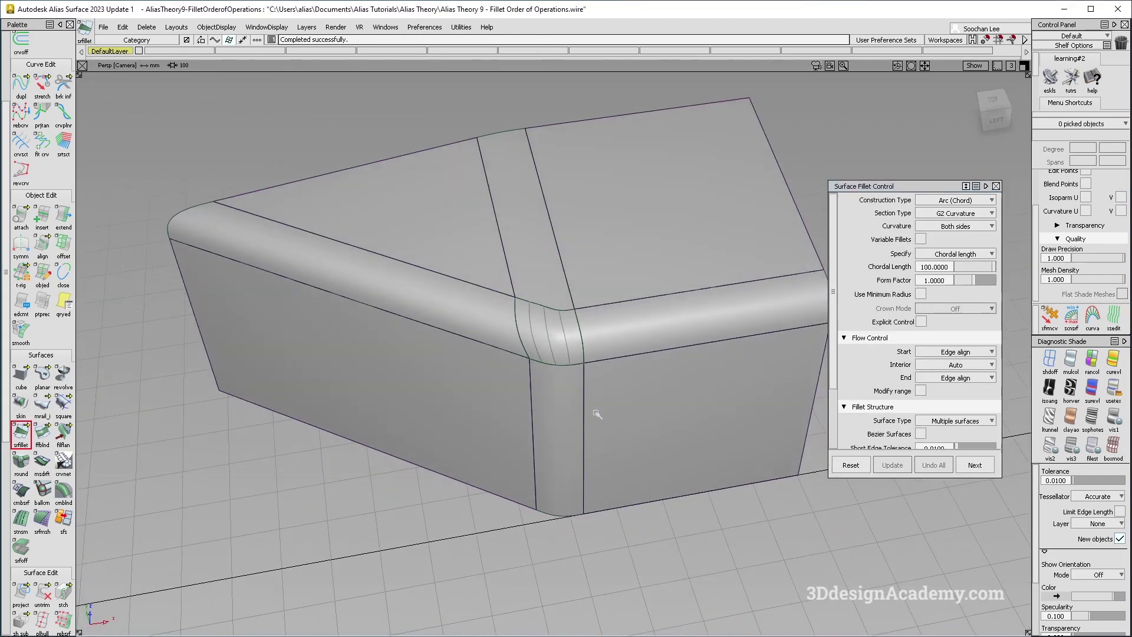
# Step: Apply Showroom map shading and examine the highlight flow across the filleted corner
pyautogui.keyDown('ctrl'); pyautogui.keyDown('shift'); pyautogui.moveTo(650, 407); pyautogui.dragTo(552, 354, button='right'); pyautogui.keyUp('shift'); pyautogui.keyUp('ctrl')
pyautogui.keyDown('alt'); pyautogui.keyDown('shift'); pyautogui.moveTo(535, 356); pyautogui.dragTo(649, 289); pyautogui.keyUp('shift'); pyautogui.keyUp('alt')
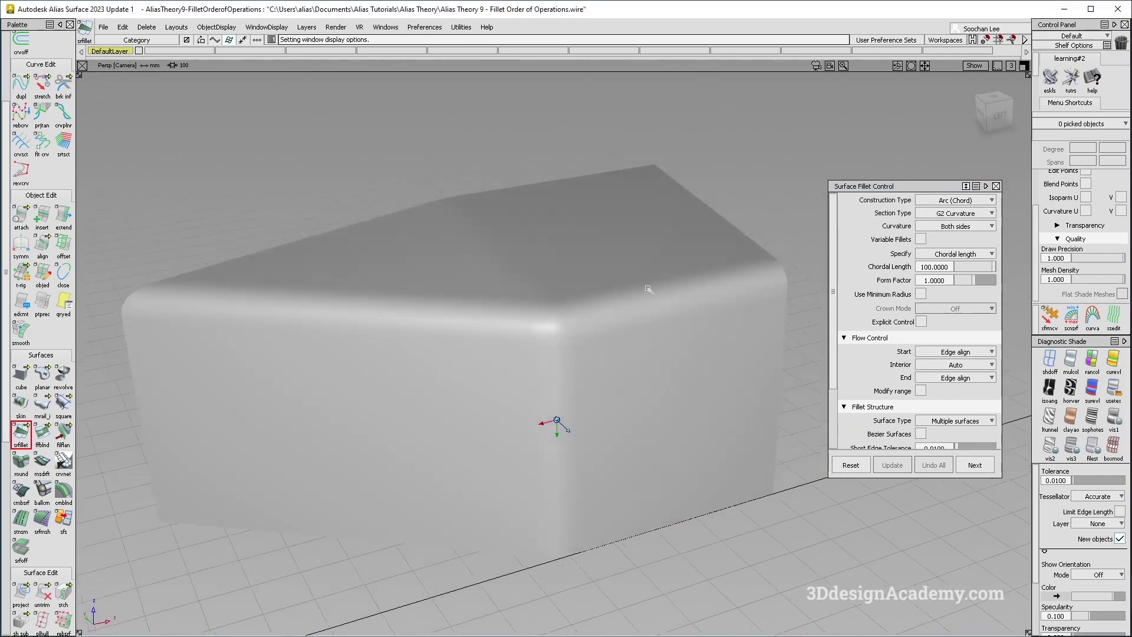
pyautogui.click(1113, 392)
pyautogui.keyDown('alt'); pyautogui.keyDown('shift'); pyautogui.moveTo(560, 423); pyautogui.dragTo(568, 334); pyautogui.keyUp('shift'); pyautogui.keyUp('alt')
pyautogui.keyDown('alt'); pyautogui.keyDown('shift'); pyautogui.moveTo(568, 335); pyautogui.dragTo(602, 271, button='right'); pyautogui.keyUp('shift'); pyautogui.keyUp('alt')
pyautogui.keyDown('ctrl'); pyautogui.keyDown('shift'); pyautogui.moveTo(637, 354); pyautogui.dragTo(584, 373, button='right'); pyautogui.keyUp('shift'); pyautogui.keyUp('ctrl')
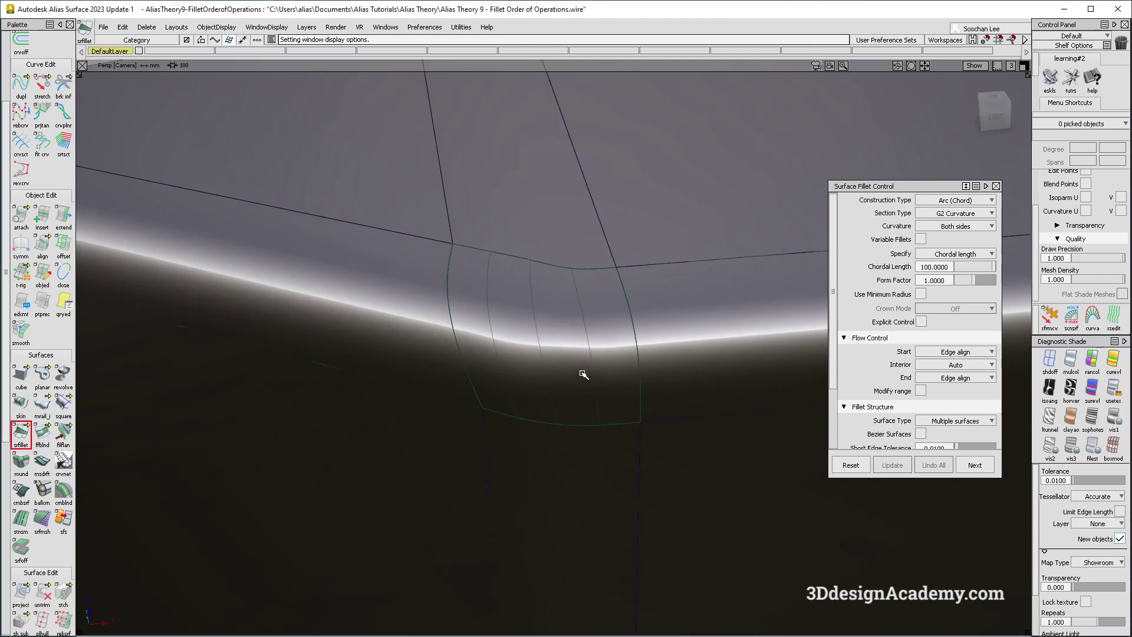
pyautogui.keyDown('alt'); pyautogui.keyDown('shift'); pyautogui.moveTo(583, 374); pyautogui.dragTo(645, 317); pyautogui.keyUp('shift'); pyautogui.keyUp('alt')
# Step: Change the Interior flow control of the upper edge fillet to Default and update it
pyautogui.moveTo(648, 315)
pyautogui.keyDown('ctrl'); pyautogui.keyDown('shift'); pyautogui.mouseDown(button='right')
pyautogui.moveTo(549, 326)
pyautogui.moveTo(589, 443)
pyautogui.mouseUp(button='right'); pyautogui.keyUp('shift'); pyautogui.keyUp('ctrl')
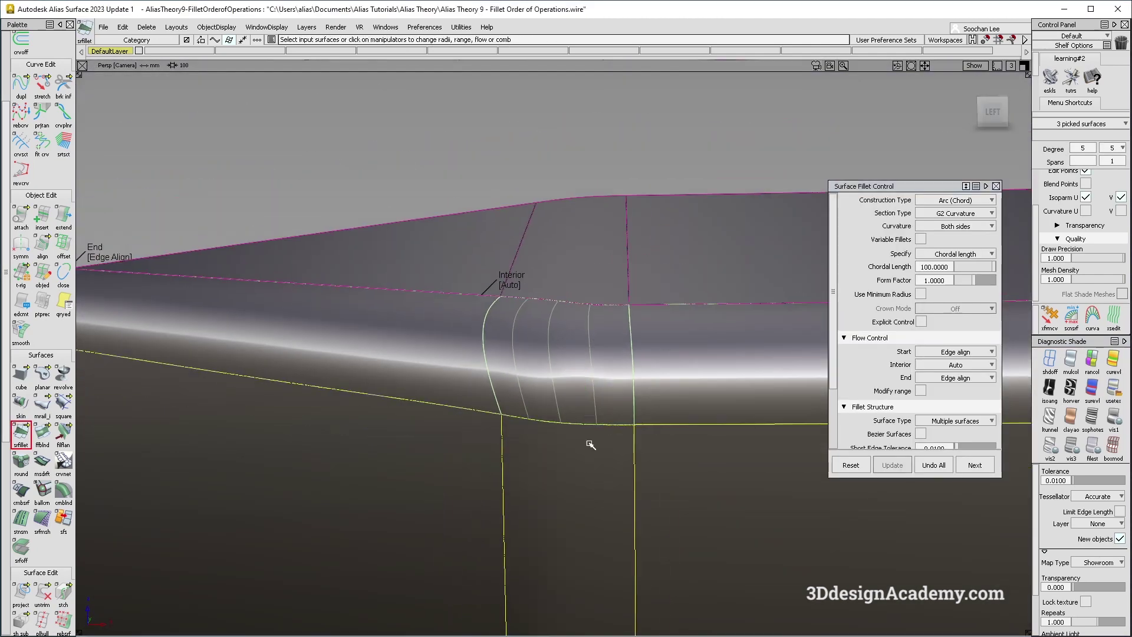
pyautogui.keyDown('ctrl'); pyautogui.keyDown('shift'); pyautogui.moveTo(685, 197); pyautogui.dragTo(566, 270); pyautogui.keyUp('shift'); pyautogui.keyUp('ctrl')
pyautogui.click(567, 269)
pyautogui.keyDown('ctrl'); pyautogui.keyDown('shift'); pyautogui.moveTo(627, 308); pyautogui.dragTo(519, 348, button='right'); pyautogui.keyUp('shift'); pyautogui.keyUp('ctrl')
pyautogui.click(518, 348)
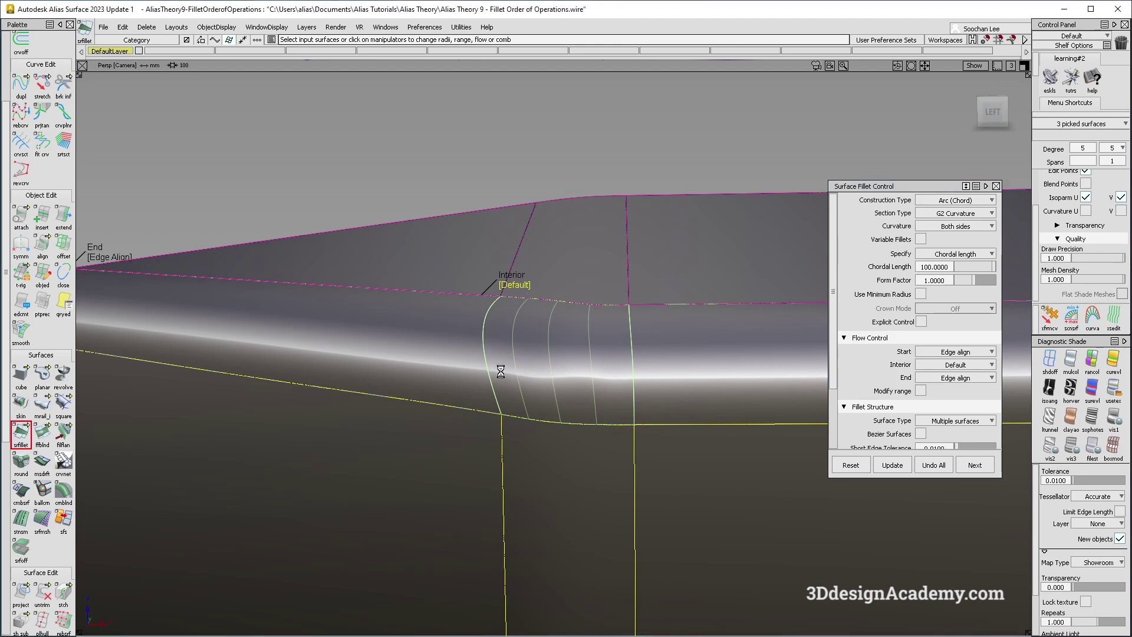
pyautogui.keyDown('ctrl'); pyautogui.keyDown('shift'); pyautogui.moveTo(586, 459); pyautogui.dragTo(684, 350); pyautogui.keyUp('shift'); pyautogui.keyUp('ctrl')
pyautogui.click(603, 432)
# Step: Show the control vertices on the top and vertical fillets, inspect how they line up at the corner, and compare both blocks
pyautogui.keyDown('ctrl'); pyautogui.keyDown('shift'); pyautogui.moveTo(462, 288); pyautogui.dragTo(540, 385, button='right'); pyautogui.keyUp('shift'); pyautogui.keyUp('ctrl')
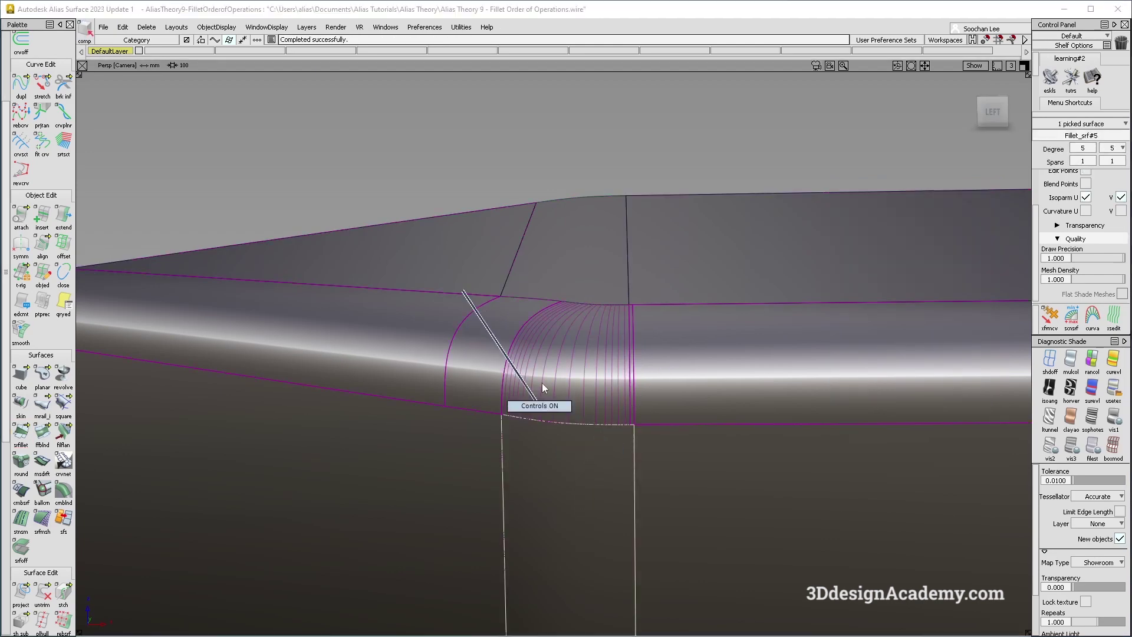
pyautogui.click(585, 262)
pyautogui.keyDown('ctrl'); pyautogui.keyDown('shift'); pyautogui.moveTo(461, 176); pyautogui.dragTo(533, 269, button='right'); pyautogui.keyUp('shift'); pyautogui.keyUp('ctrl')
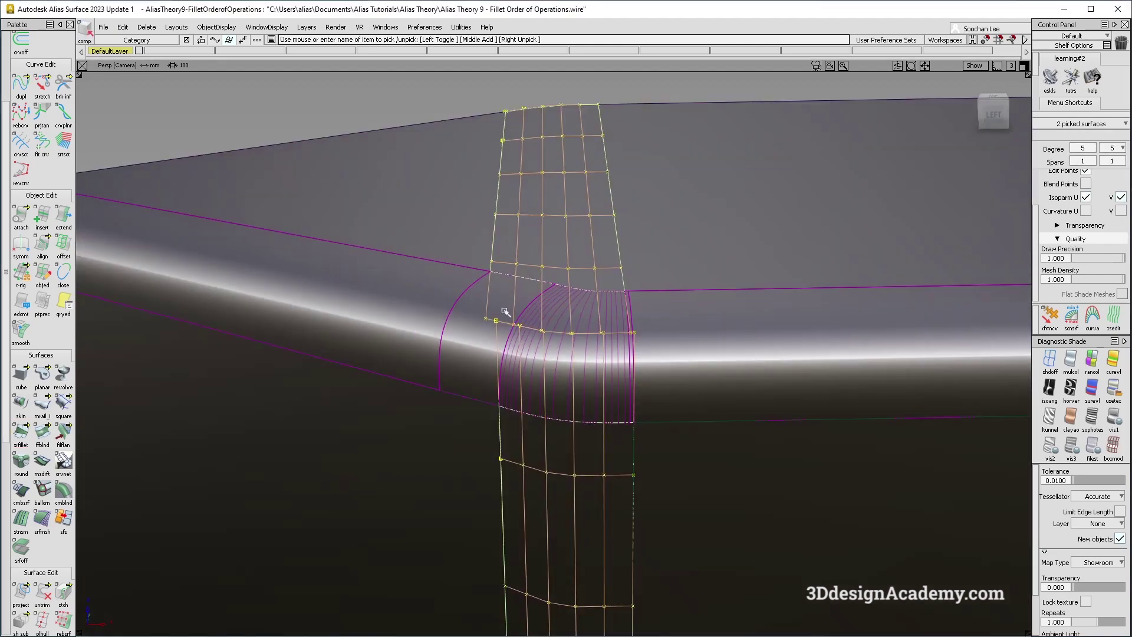
pyautogui.keyDown('ctrl'); pyautogui.keyDown('shift'); pyautogui.moveTo(554, 358); pyautogui.dragTo(683, 282, button='right'); pyautogui.keyUp('shift'); pyautogui.keyUp('ctrl')
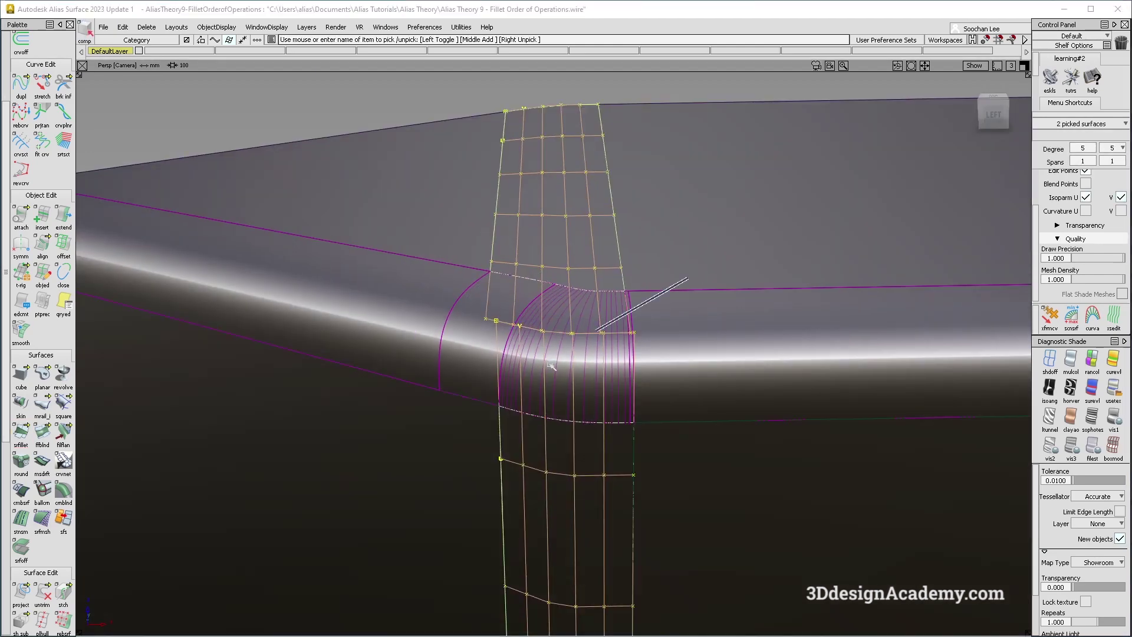
pyautogui.keyDown('ctrl'); pyautogui.keyDown('shift'); pyautogui.moveTo(675, 495); pyautogui.dragTo(613, 379); pyautogui.keyUp('shift'); pyautogui.keyUp('ctrl')
pyautogui.keyDown('alt'); pyautogui.keyDown('shift'); pyautogui.moveTo(677, 413); pyautogui.dragTo(578, 386, button='right'); pyautogui.keyUp('shift'); pyautogui.keyUp('alt')
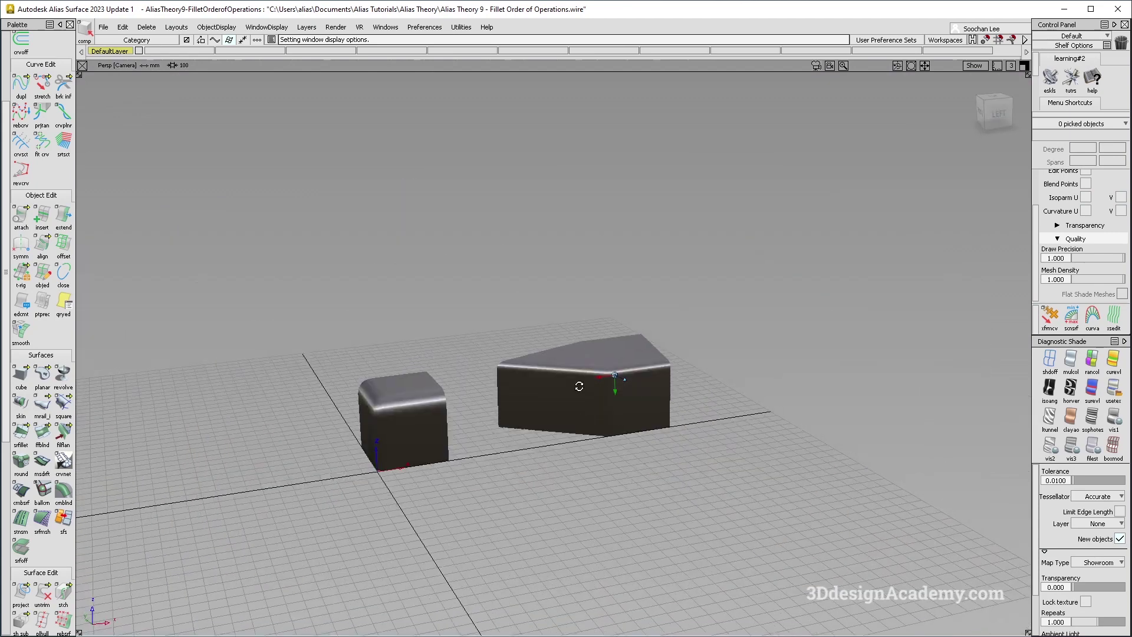
# Step: Undo the fillet along the block's upper edge and switch back to plain grey shading
pyautogui.keyDown('alt'); pyautogui.keyDown('shift'); pyautogui.moveTo(578, 386); pyautogui.dragTo(642, 428); pyautogui.keyUp('shift'); pyautogui.keyUp('alt')
pyautogui.keyDown('ctrl'); pyautogui.keyDown('shift'); pyautogui.moveTo(642, 428); pyautogui.dragTo(600, 342, button='right'); pyautogui.keyUp('shift'); pyautogui.keyUp('ctrl')
pyautogui.keyDown('alt'); pyautogui.keyDown('shift'); pyautogui.moveTo(600, 342); pyautogui.dragTo(798, 372, button='right'); pyautogui.keyUp('shift'); pyautogui.keyUp('alt')
pyautogui.keyDown('ctrl'); pyautogui.keyDown('shift'); pyautogui.moveTo(613, 381); pyautogui.dragTo(572, 359, button='middle'); pyautogui.keyUp('shift'); pyautogui.keyUp('ctrl')
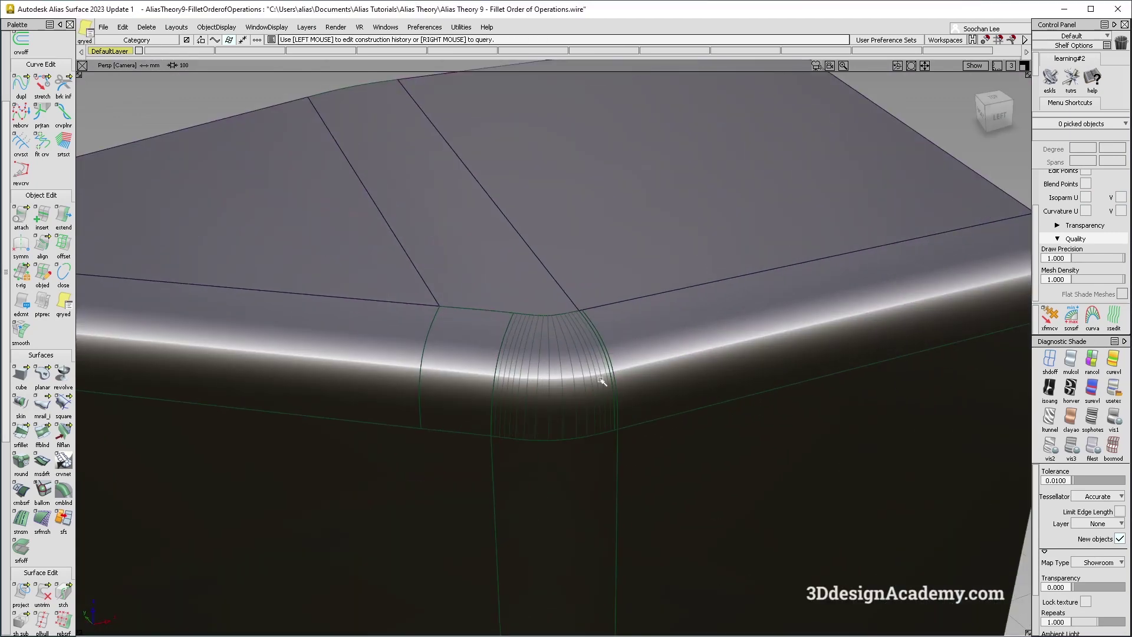
pyautogui.click(606, 379)
pyautogui.click(935, 465)
pyautogui.keyDown('alt'); pyautogui.keyDown('shift'); pyautogui.moveTo(470, 342); pyautogui.dragTo(556, 424); pyautogui.keyUp('shift'); pyautogui.keyUp('alt')
pyautogui.click(1071, 359)
pyautogui.keyDown('alt'); pyautogui.keyDown('shift'); pyautogui.moveTo(464, 259); pyautogui.dragTo(492, 339); pyautogui.keyUp('shift'); pyautogui.keyUp('alt')
# Step: Undo the fillet between the two top faces and the fillet on the vertical edge
pyautogui.keyDown('ctrl'); pyautogui.keyDown('shift'); pyautogui.moveTo(646, 316); pyautogui.dragTo(545, 323, button='middle'); pyautogui.keyUp('shift'); pyautogui.keyUp('ctrl')
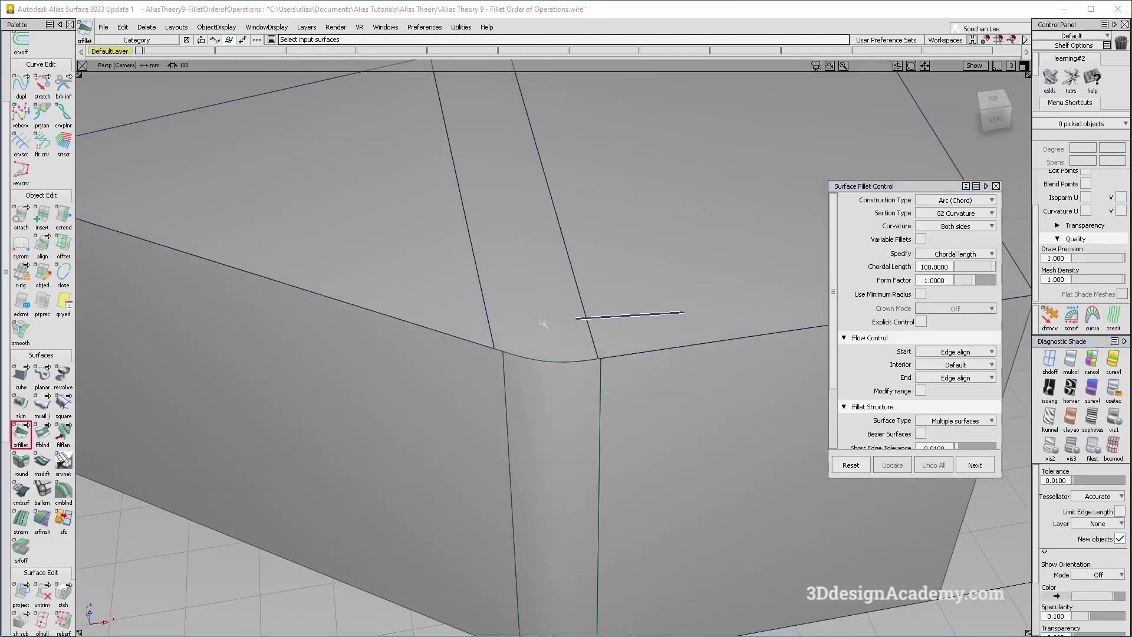
pyautogui.click(546, 324)
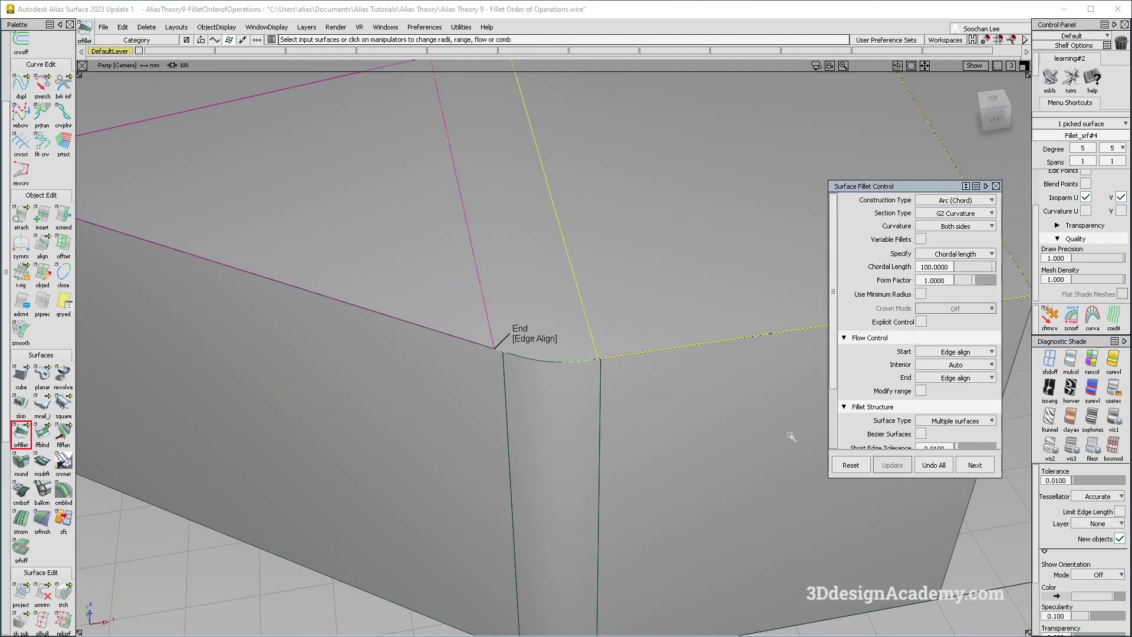
pyautogui.click(935, 465)
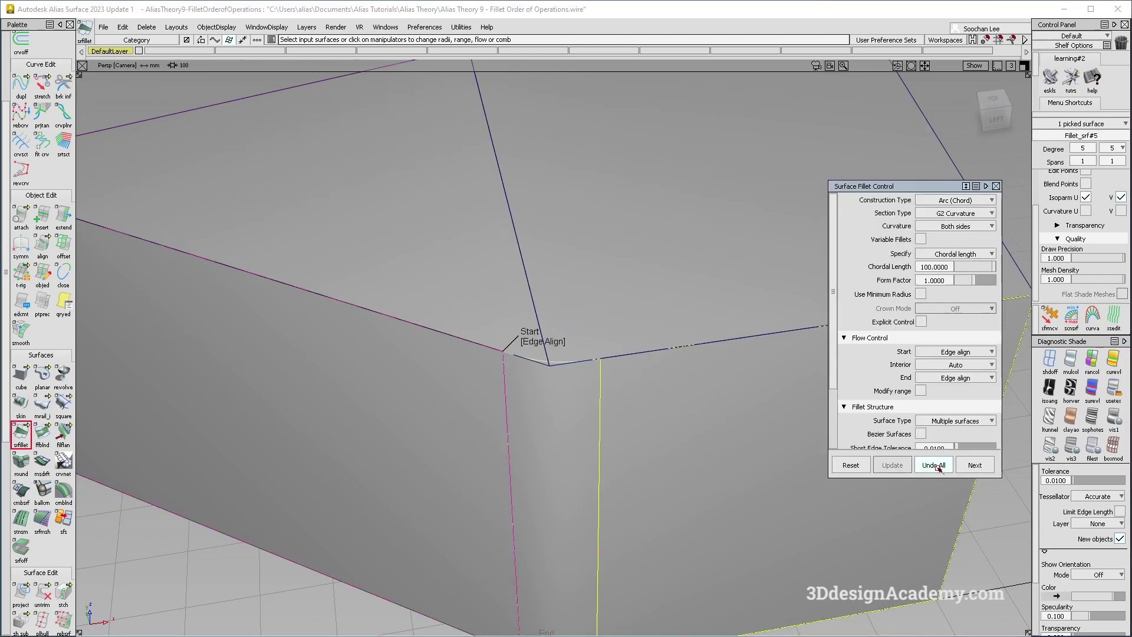
pyautogui.click(936, 466)
# Step: Fillet the right-hand top face with the right-hand side face at 100 chordal length
pyautogui.keyDown('alt'); pyautogui.keyDown('shift'); pyautogui.moveTo(662, 437); pyautogui.dragTo(675, 353); pyautogui.keyUp('shift'); pyautogui.keyUp('alt')
pyautogui.click(663, 321)
pyautogui.click(606, 461)
pyautogui.keyDown('alt'); pyautogui.keyDown('shift'); pyautogui.moveTo(568, 418); pyautogui.dragTo(624, 407); pyautogui.keyUp('shift'); pyautogui.keyUp('alt')
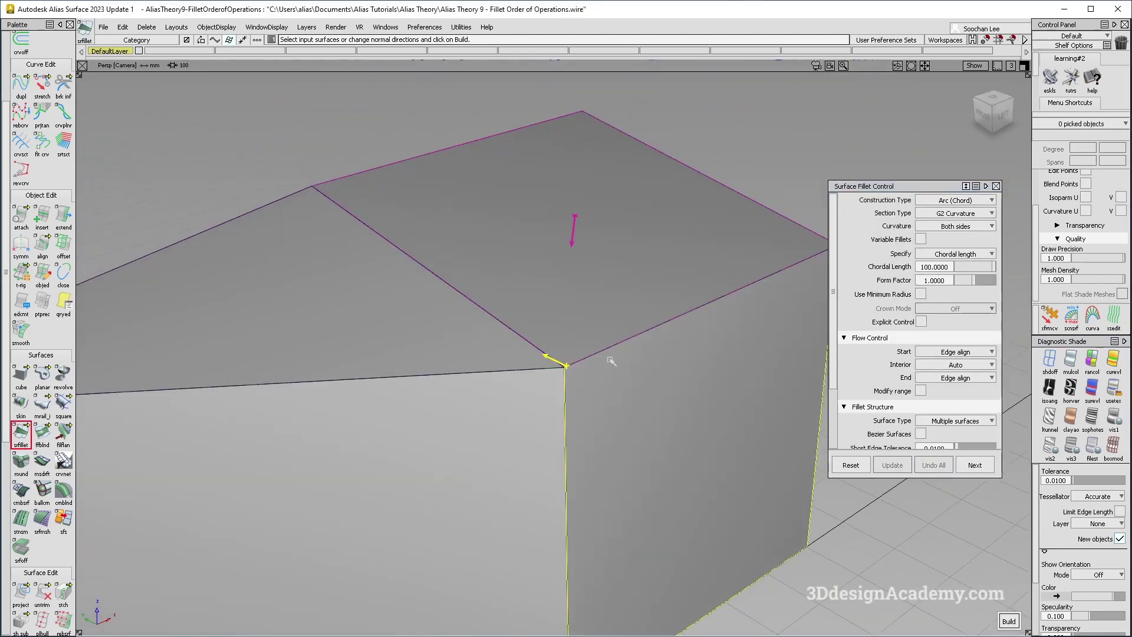
pyautogui.press('space')
# Step: Fillet the left-hand top face with the left-hand side face at 100 chordal length
pyautogui.keyDown('alt'); pyautogui.keyDown('shift'); pyautogui.moveTo(641, 369); pyautogui.dragTo(530, 378); pyautogui.keyUp('shift'); pyautogui.keyUp('alt')
pyautogui.keyDown('ctrl'); pyautogui.keyDown('shift'); pyautogui.moveTo(498, 392); pyautogui.dragTo(515, 490, button='middle'); pyautogui.keyUp('shift'); pyautogui.keyUp('ctrl')
pyautogui.click(478, 330)
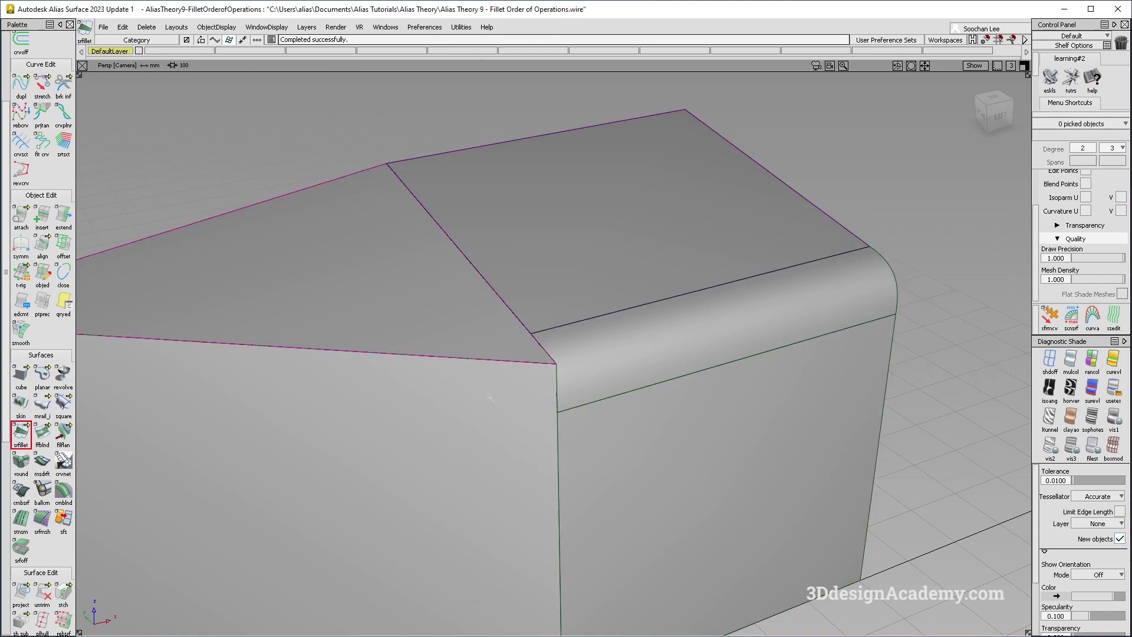
pyautogui.click(489, 398)
pyautogui.press('space')
pyautogui.keyDown('alt'); pyautogui.keyDown('shift'); pyautogui.moveTo(606, 392); pyautogui.dragTo(511, 248); pyautogui.keyUp('shift'); pyautogui.keyUp('alt')
pyautogui.click(549, 469)
pyautogui.keyDown('alt'); pyautogui.keyDown('shift'); pyautogui.moveTo(702, 262); pyautogui.dragTo(464, 301); pyautogui.keyUp('shift'); pyautogui.keyUp('alt')
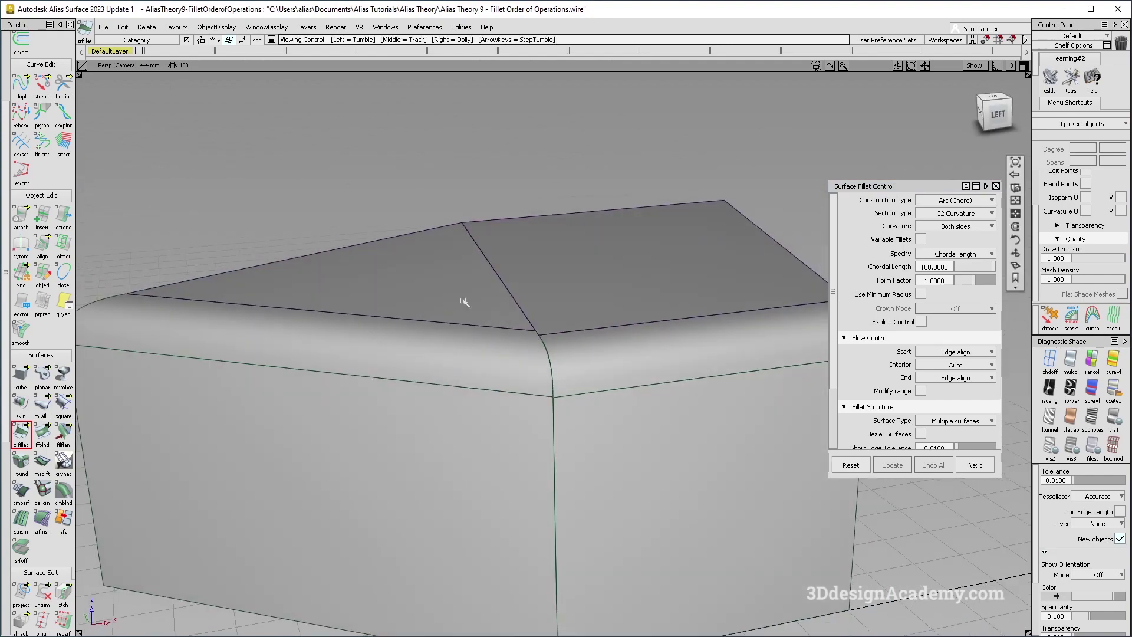
# Step: Fillet the block's vertical edge through the two side fillets, and fillet the two top faces together, at 100 chordal length
pyautogui.moveTo(332, 298)
pyautogui.keyDown('alt'); pyautogui.keyDown('shift'); pyautogui.mouseDown()
pyautogui.moveTo(631, 329)
pyautogui.moveTo(503, 268)
pyautogui.moveTo(610, 455)
pyautogui.moveTo(678, 413)
pyautogui.moveTo(768, 381)
pyautogui.mouseUp(); pyautogui.keyUp('shift'); pyautogui.keyUp('alt')
pyautogui.press('space')
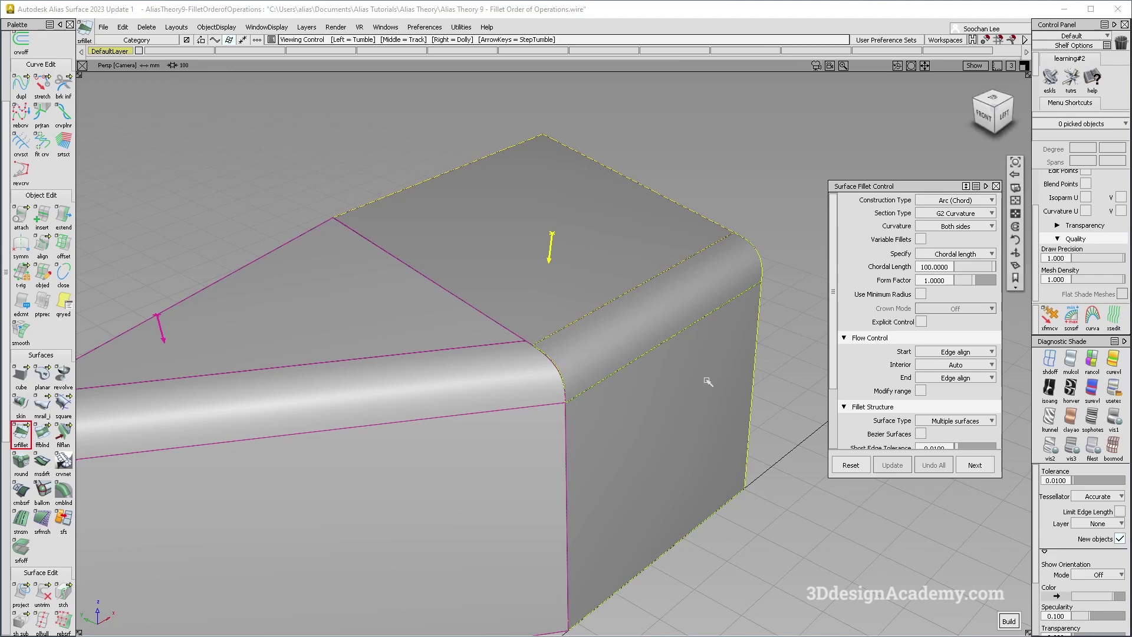
pyautogui.keyDown('alt'); pyautogui.keyDown('shift'); pyautogui.moveTo(707, 381); pyautogui.dragTo(678, 407); pyautogui.keyUp('shift'); pyautogui.keyUp('alt')
pyautogui.keyDown('alt'); pyautogui.keyDown('shift'); pyautogui.moveTo(556, 475); pyautogui.dragTo(646, 473); pyautogui.keyUp('shift'); pyautogui.keyUp('alt')
pyautogui.moveTo(526, 348)
pyautogui.mouseDown()
pyautogui.moveTo(570, 356)
pyautogui.moveTo(532, 370)
pyautogui.mouseUp()
pyautogui.keyDown('alt'); pyautogui.keyDown('shift'); pyautogui.moveTo(523, 326); pyautogui.dragTo(610, 355); pyautogui.keyUp('shift'); pyautogui.keyUp('alt')
pyautogui.press('space')
pyautogui.press('space')
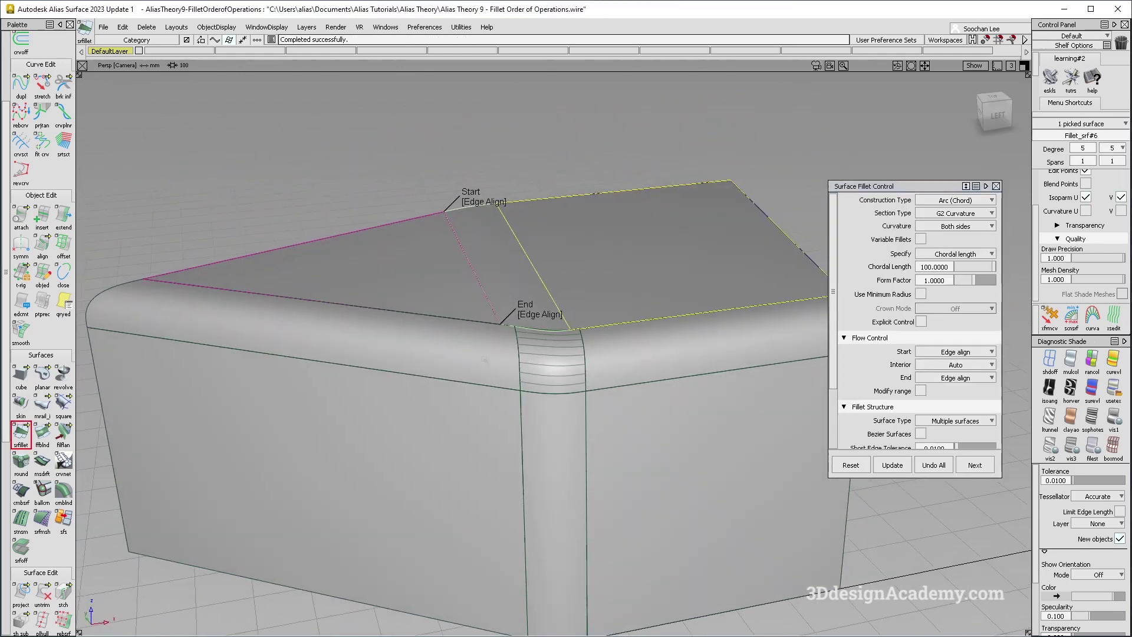
# Step: Undo the fillet between the top faces, and reopen the vertical-edge fillet to undo it as well
pyautogui.hotkey('ctrl', 'z')
pyautogui.hotkey('ctrl', 'q')
pyautogui.click(557, 371)
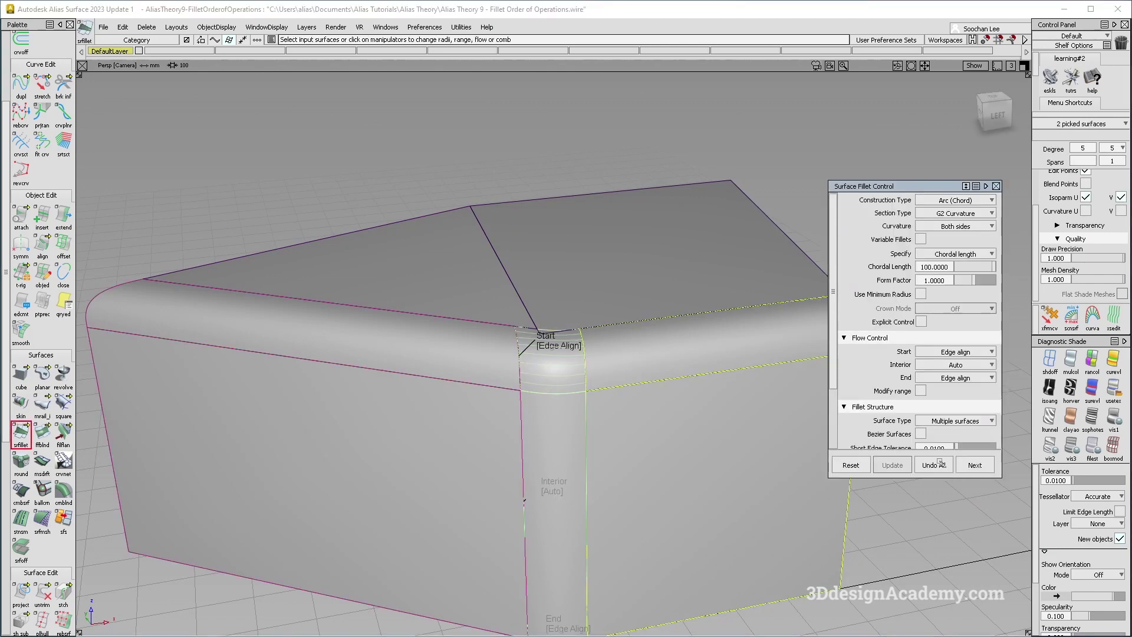
pyautogui.click(936, 461)
# Step: Fillet the left top face and its edge fillet against the right top face and its edge fillet in one operation at 100 chordal length
pyautogui.moveTo(520, 321); pyautogui.dragTo(526, 352)
pyautogui.moveTo(573, 320); pyautogui.dragTo(576, 349)
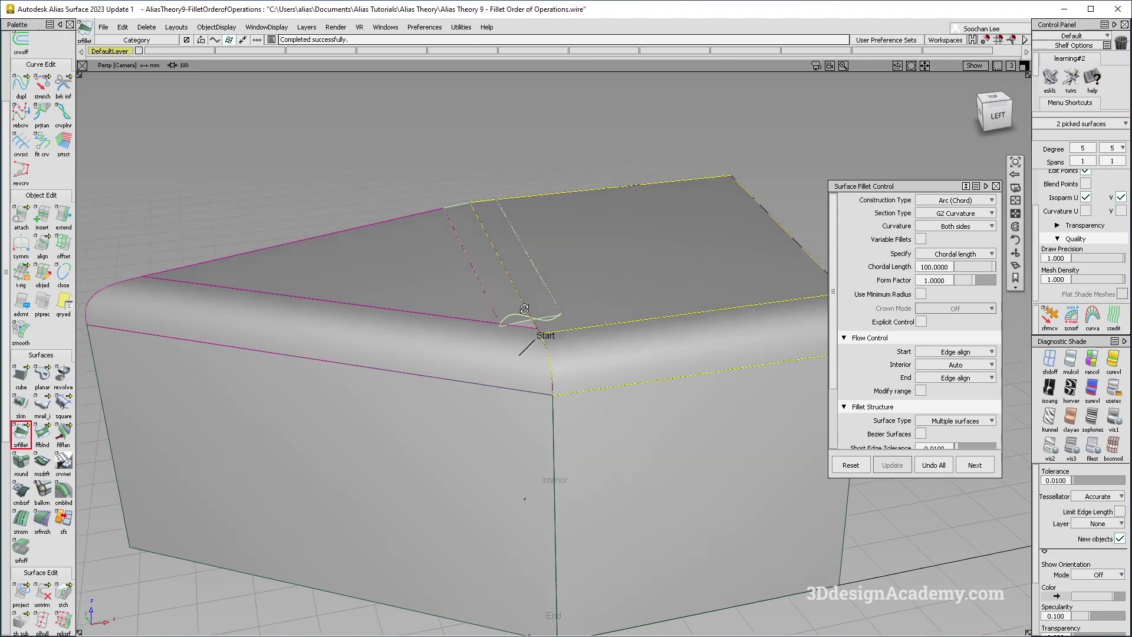
pyautogui.keyDown('alt'); pyautogui.keyDown('shift'); pyautogui.moveTo(508, 293); pyautogui.dragTo(544, 295); pyautogui.keyUp('shift'); pyautogui.keyUp('alt')
pyautogui.keyDown('alt'); pyautogui.keyDown('shift'); pyautogui.moveTo(543, 295); pyautogui.dragTo(607, 306, button='right'); pyautogui.keyUp('shift'); pyautogui.keyUp('alt')
pyautogui.keyDown('alt'); pyautogui.keyDown('shift'); pyautogui.moveTo(607, 306); pyautogui.dragTo(783, 300); pyautogui.keyUp('shift'); pyautogui.keyUp('alt')
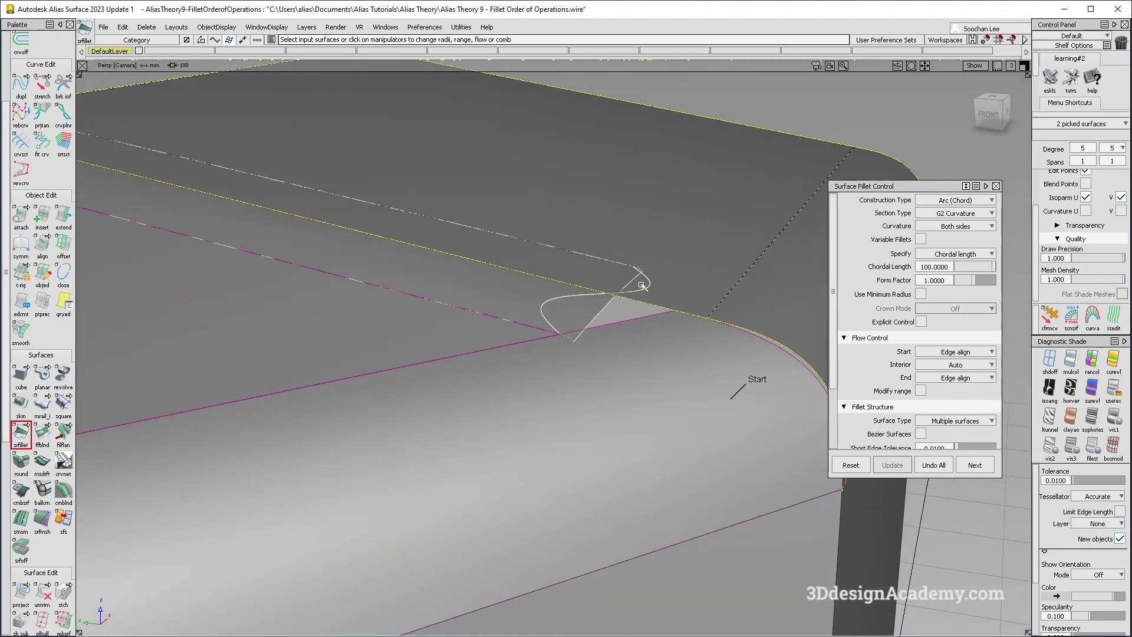
pyautogui.press('Escape')
# Step: Examine from several angles how the fillet between the two top faces ends at the block's front corner
pyautogui.keyDown('alt'); pyautogui.keyDown('shift'); pyautogui.moveTo(566, 320); pyautogui.dragTo(401, 324, button='right'); pyautogui.keyUp('shift'); pyautogui.keyUp('alt')
pyautogui.keyDown('alt'); pyautogui.keyDown('shift'); pyautogui.moveTo(401, 324); pyautogui.dragTo(309, 327); pyautogui.keyUp('shift'); pyautogui.keyUp('alt')
pyautogui.keyDown('ctrl'); pyautogui.keyDown('shift'); pyautogui.moveTo(516, 449); pyautogui.dragTo(535, 287); pyautogui.keyUp('shift'); pyautogui.keyUp('ctrl')
pyautogui.keyDown('alt'); pyautogui.keyDown('shift'); pyautogui.moveTo(535, 288); pyautogui.dragTo(457, 252, button='right'); pyautogui.keyUp('shift'); pyautogui.keyUp('alt')
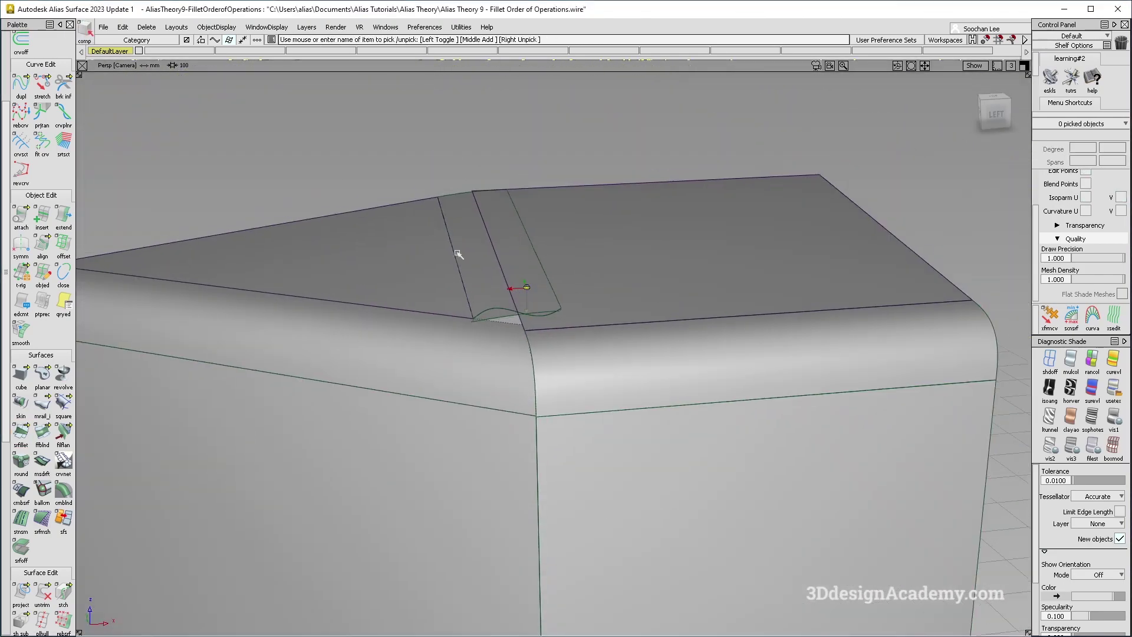
pyautogui.keyDown('alt'); pyautogui.keyDown('shift'); pyautogui.moveTo(458, 253); pyautogui.dragTo(546, 300); pyautogui.keyUp('shift'); pyautogui.keyUp('alt')
pyautogui.keyDown('alt'); pyautogui.keyDown('shift'); pyautogui.moveTo(546, 300); pyautogui.dragTo(655, 316, button='right'); pyautogui.keyUp('shift'); pyautogui.keyUp('alt')
pyautogui.keyDown('alt'); pyautogui.keyDown('shift'); pyautogui.moveTo(654, 316); pyautogui.dragTo(641, 348); pyautogui.keyUp('shift'); pyautogui.keyUp('alt')
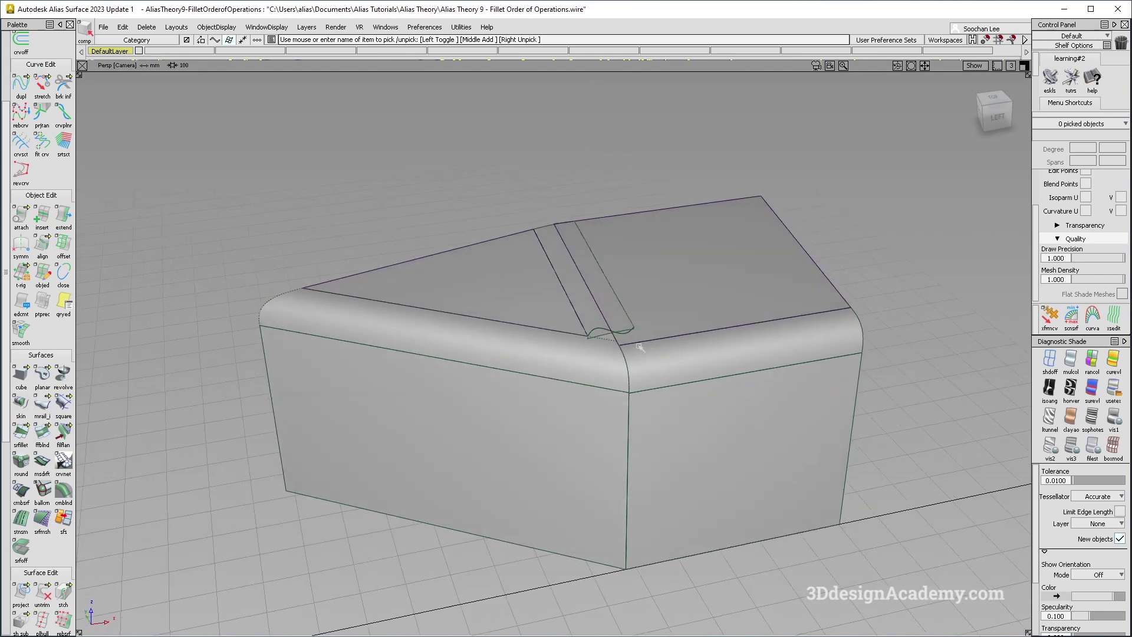
pyautogui.keyDown('alt'); pyautogui.keyDown('shift'); pyautogui.moveTo(639, 348); pyautogui.dragTo(548, 338, button='middle'); pyautogui.keyUp('shift'); pyautogui.keyUp('alt')
pyautogui.keyDown('alt'); pyautogui.keyDown('shift'); pyautogui.moveTo(549, 338); pyautogui.dragTo(551, 310); pyautogui.keyUp('shift'); pyautogui.keyUp('alt')
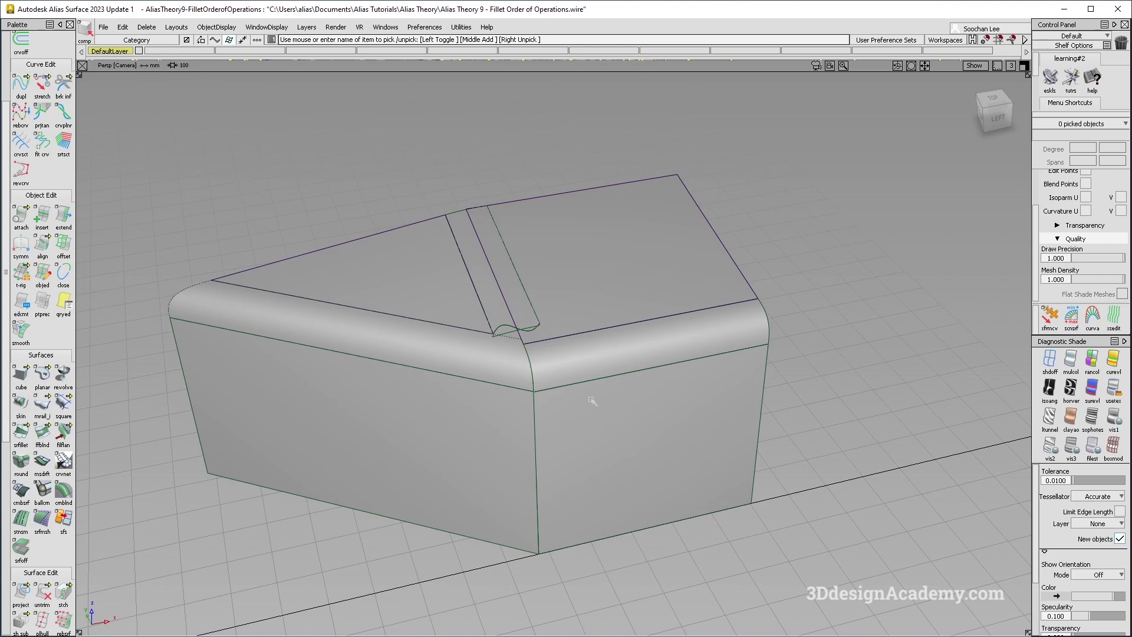
pyautogui.keyDown('alt'); pyautogui.keyDown('shift'); pyautogui.moveTo(505, 316); pyautogui.dragTo(575, 259); pyautogui.keyUp('shift'); pyautogui.keyUp('alt')
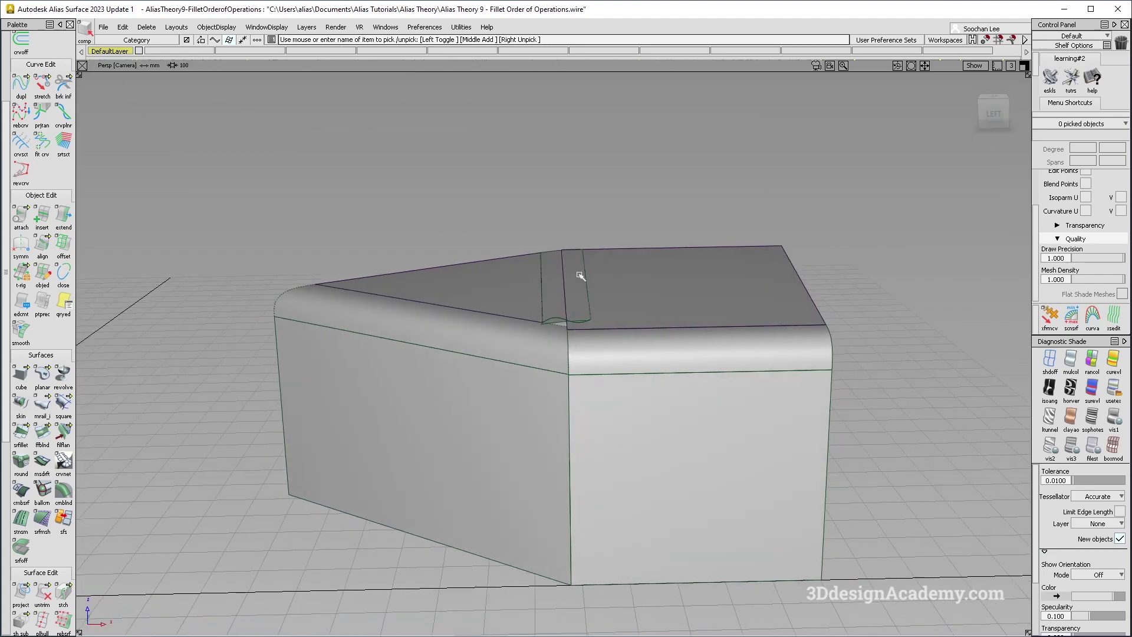
pyautogui.keyDown('alt'); pyautogui.keyDown('shift'); pyautogui.moveTo(515, 300); pyautogui.dragTo(579, 342); pyautogui.keyUp('shift'); pyautogui.keyUp('alt')
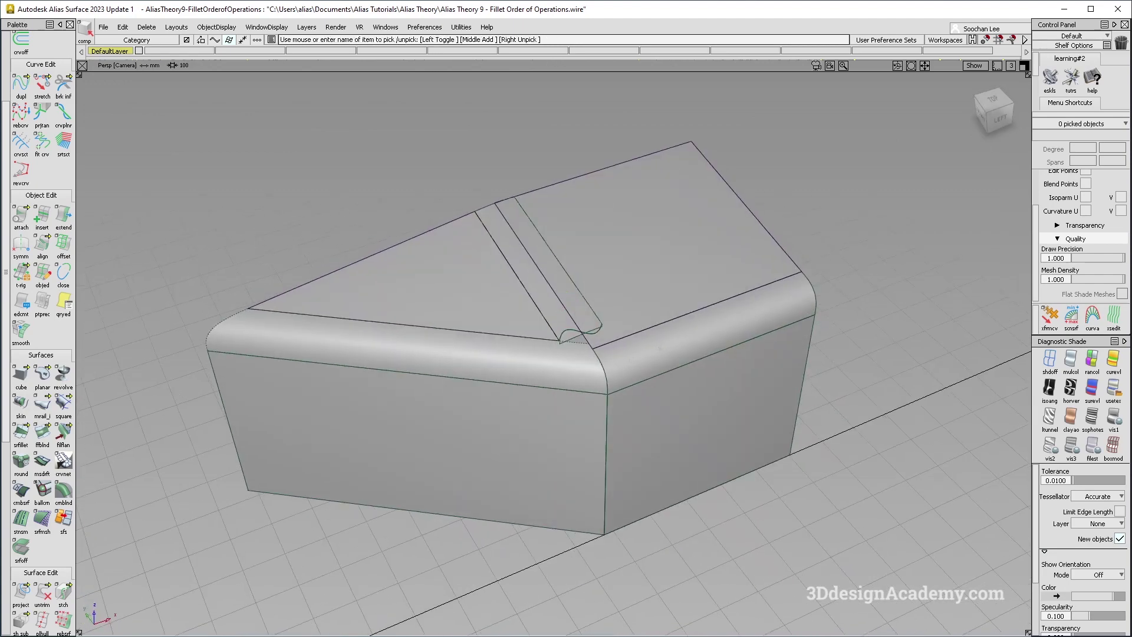
# Step: Start a construction history query on the surfaces of the angled block
pyautogui.hotkey('ctrl', 'q')
pyautogui.keyDown('alt'); pyautogui.keyDown('shift'); pyautogui.moveTo(639, 350); pyautogui.dragTo(584, 375, button='right'); pyautogui.keyUp('shift'); pyautogui.keyUp('alt')
pyautogui.keyDown('alt'); pyautogui.keyDown('shift'); pyautogui.moveTo(584, 374); pyautogui.dragTo(654, 362); pyautogui.keyUp('shift'); pyautogui.keyUp('alt')
pyautogui.keyDown('alt'); pyautogui.keyDown('shift'); pyautogui.moveTo(656, 368); pyautogui.dragTo(765, 384, button='middle'); pyautogui.keyUp('shift'); pyautogui.keyUp('alt')
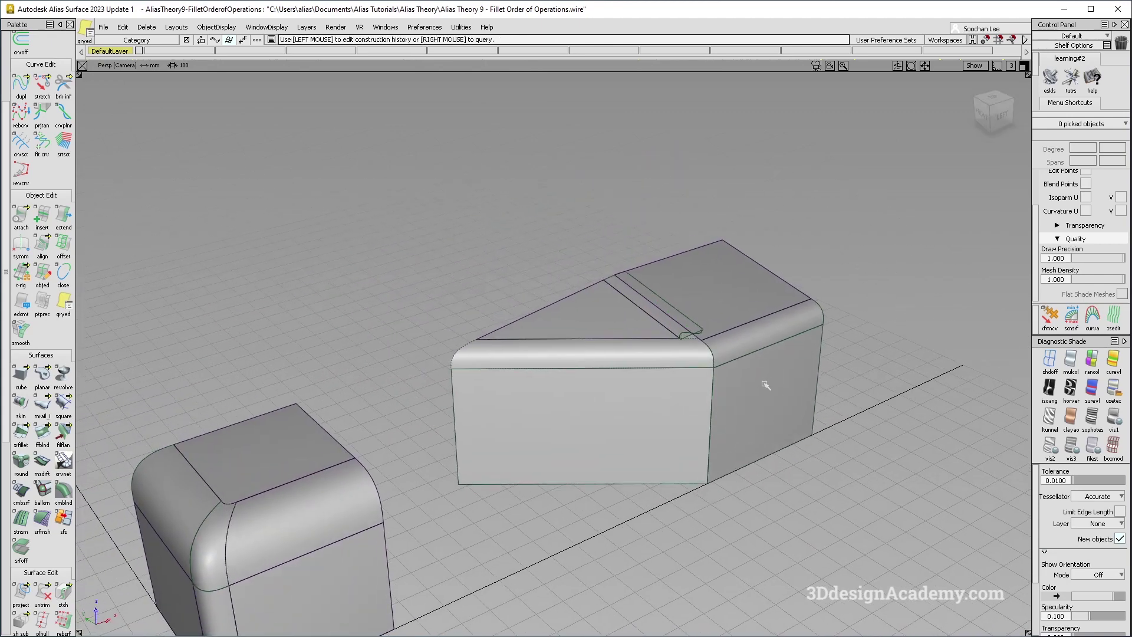